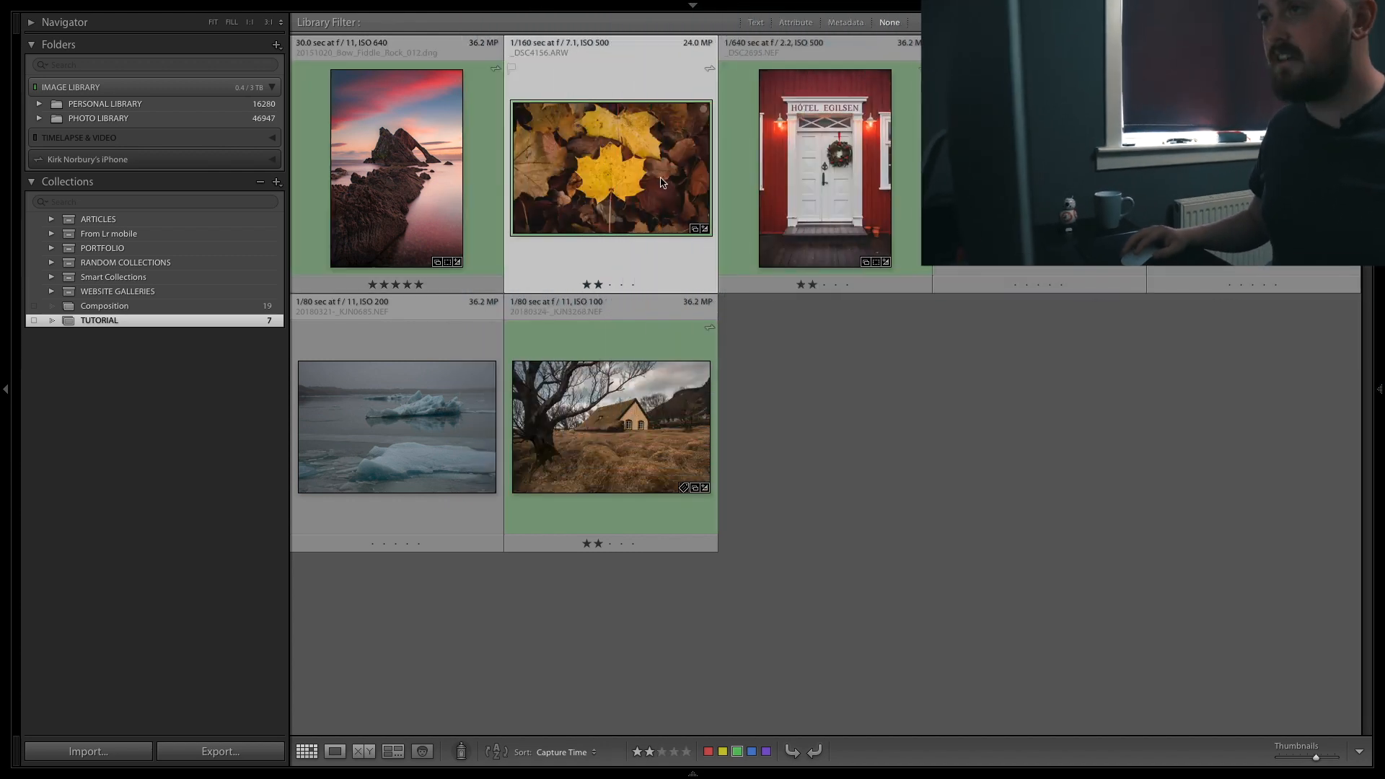
Step: Open the autumn leaf photo in Develop, start the Adjustment Brush and turn on the selected mask overlay
key(d)
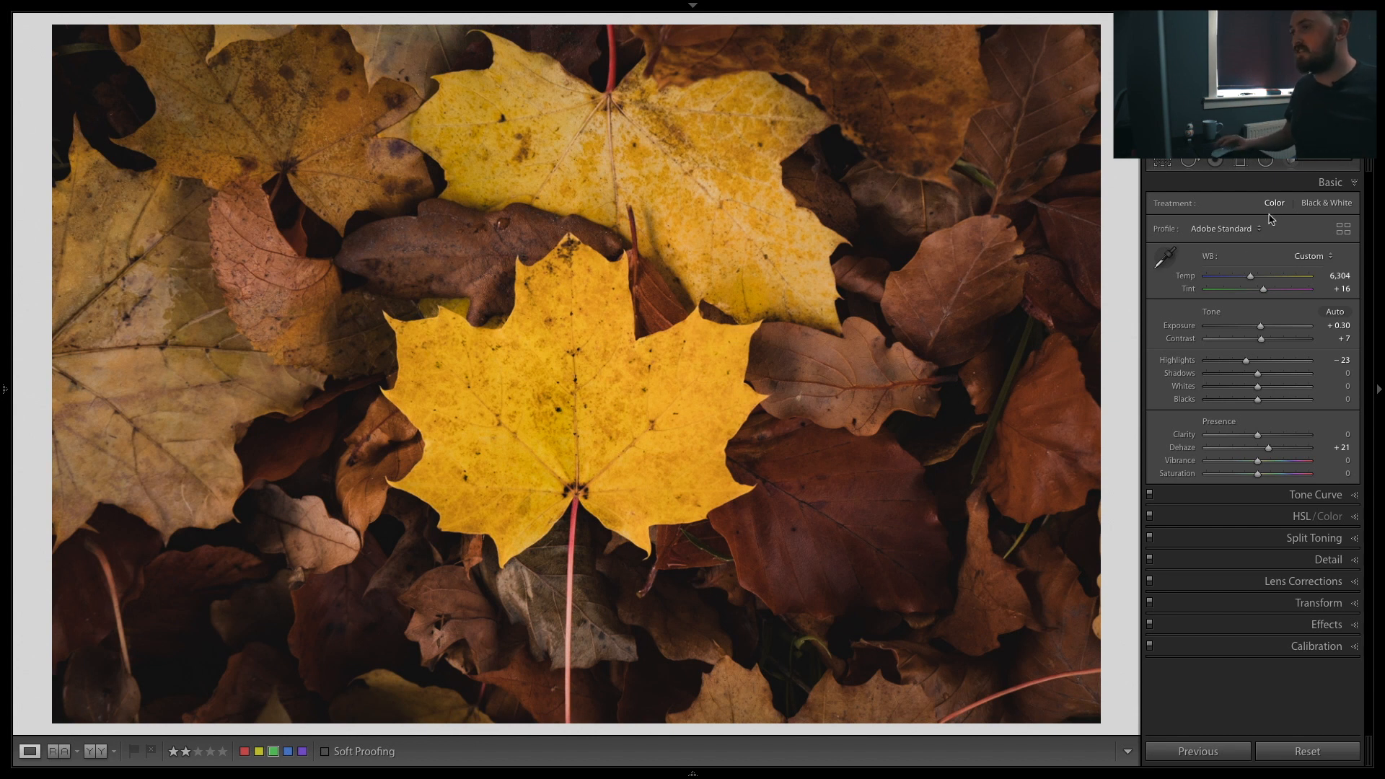
click(1290, 161)
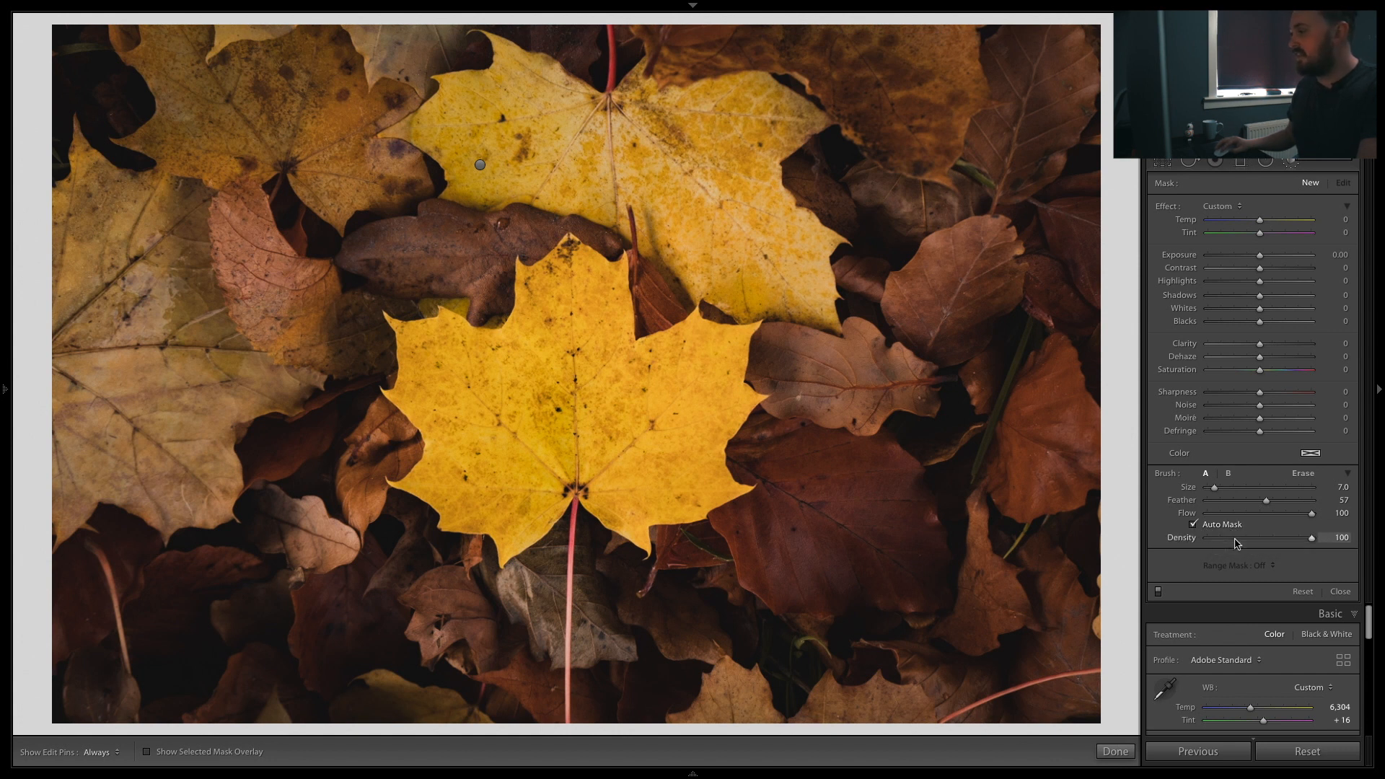
click(147, 752)
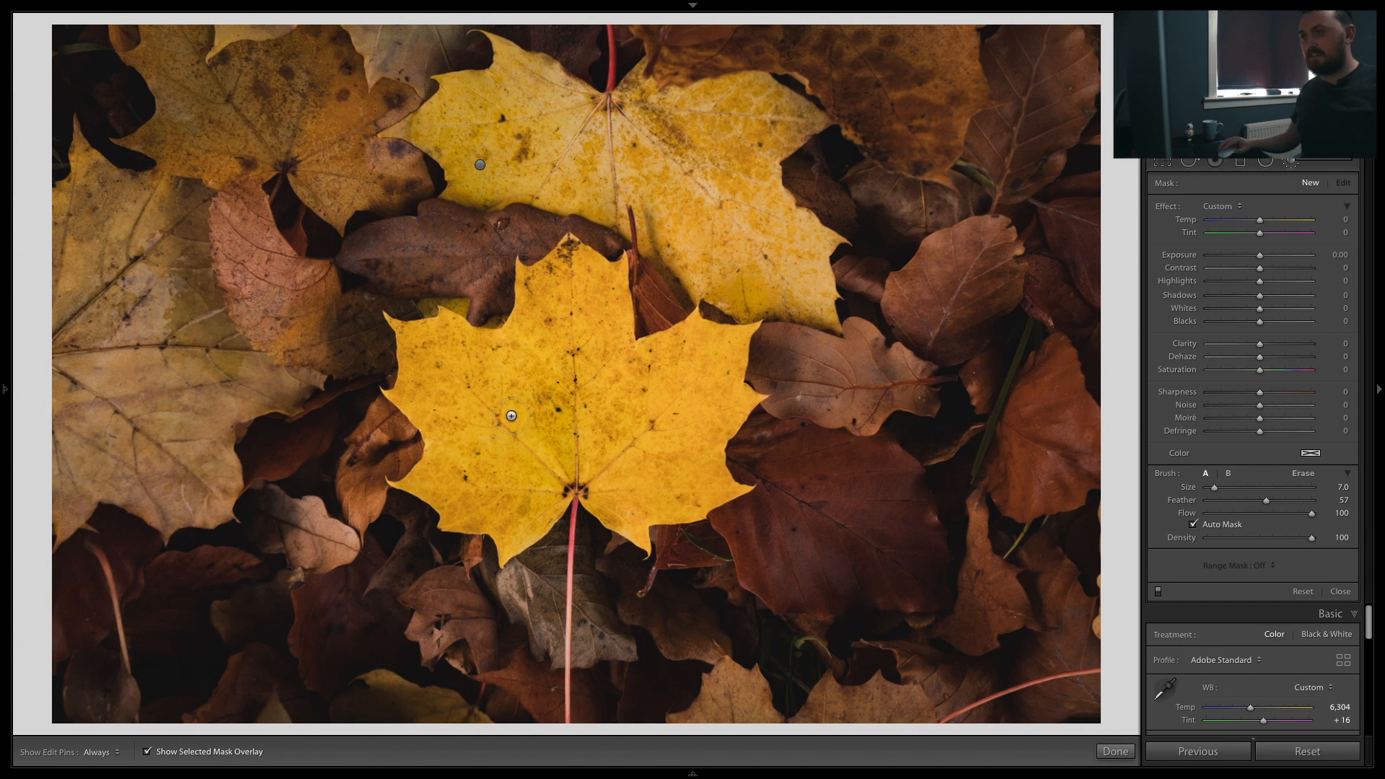
Step: Hide the edit pins and paint a mask over the front yellow maple leaf with a brush size of about 9
scroll(465, 440, up, 2)
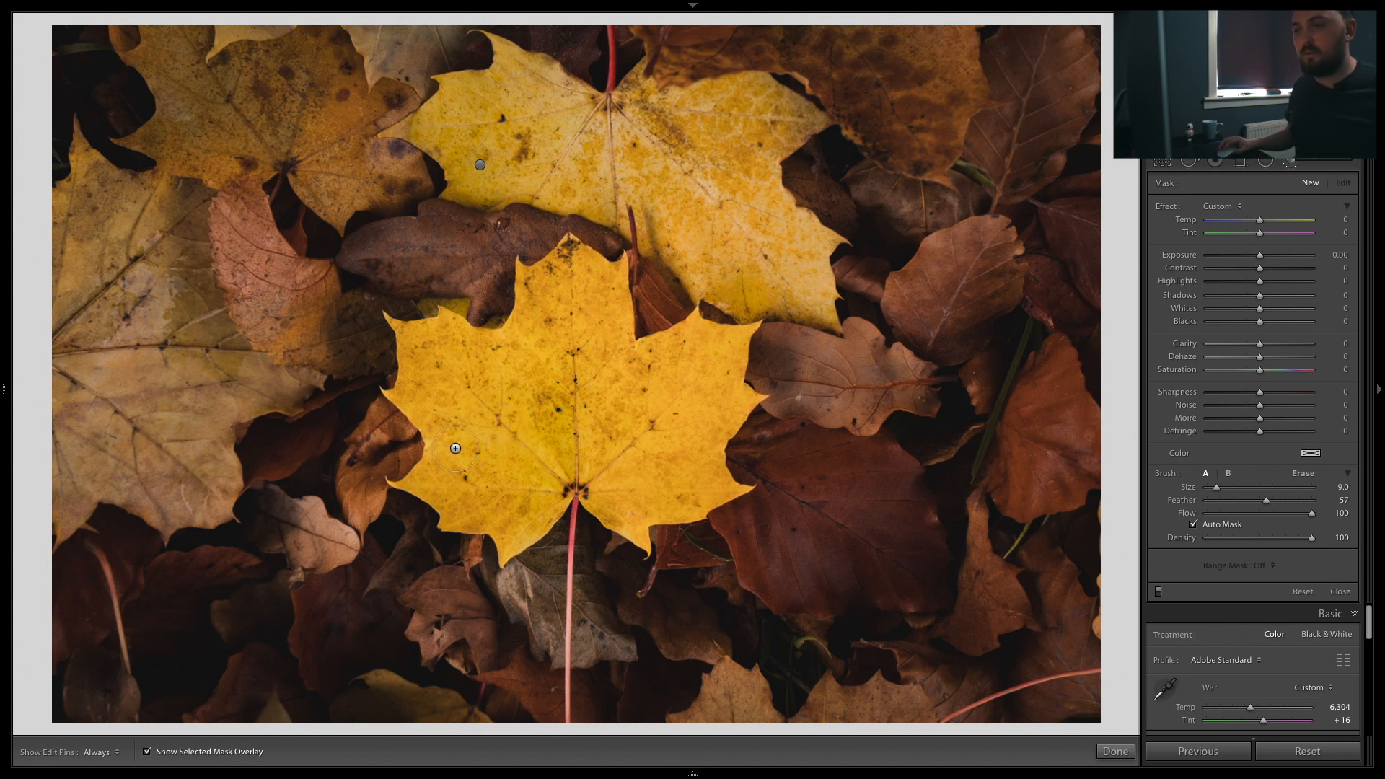
key(h)
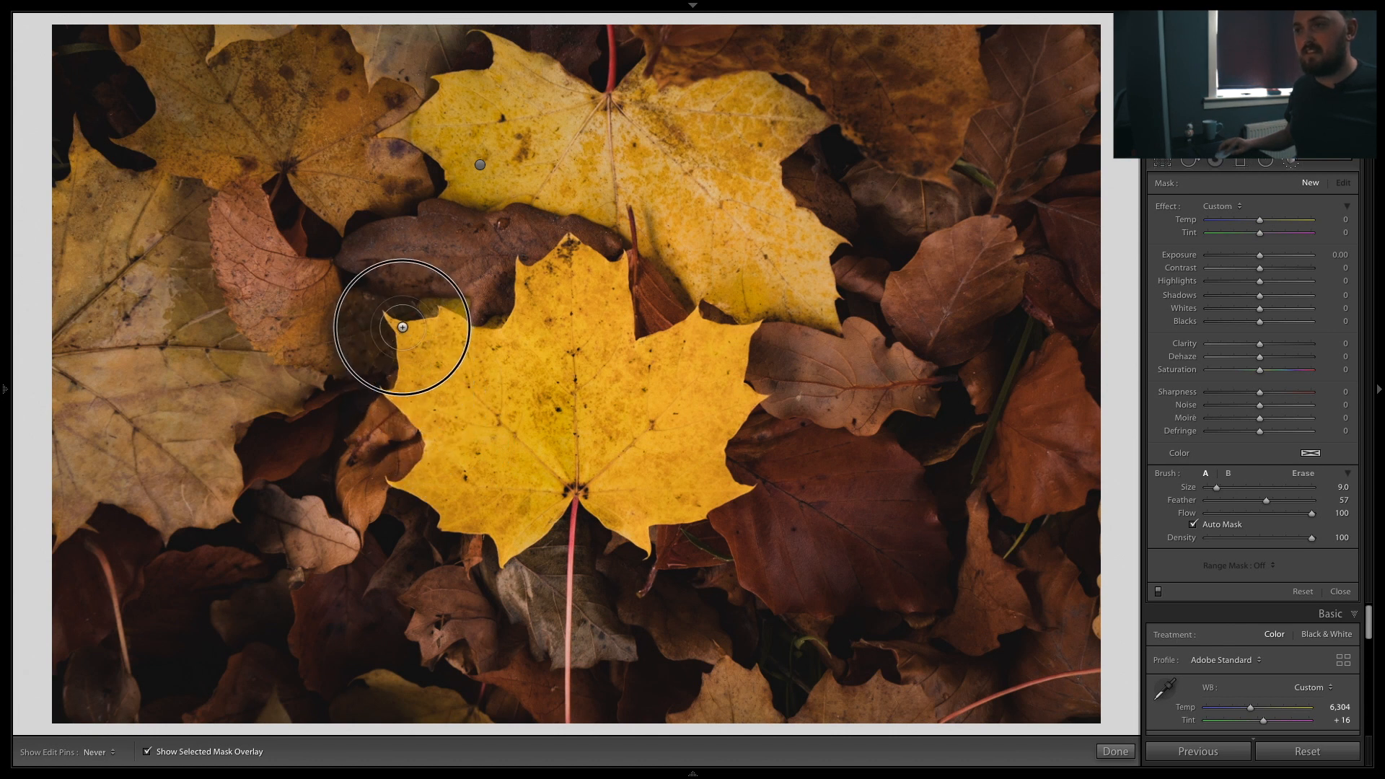
mouse_move(435, 328)
mouse_down()
mouse_move(511, 334)
mouse_move(528, 274)
mouse_move(572, 256)
mouse_move(612, 275)
mouse_move(625, 354)
mouse_move(662, 352)
mouse_move(699, 324)
mouse_move(747, 343)
mouse_move(747, 399)
mouse_move(717, 470)
mouse_move(739, 490)
mouse_move(637, 537)
mouse_move(594, 477)
mouse_move(570, 473)
mouse_move(508, 552)
mouse_move(500, 530)
mouse_move(458, 523)
mouse_move(404, 480)
mouse_move(448, 440)
mouse_move(433, 463)
mouse_move(442, 411)
mouse_move(402, 390)
mouse_move(409, 325)
mouse_move(396, 334)
mouse_move(478, 433)
mouse_move(509, 375)
mouse_move(557, 332)
mouse_move(571, 349)
mouse_move(519, 454)
mouse_move(565, 386)
mouse_move(691, 392)
mouse_move(649, 473)
mouse_move(574, 418)
mouse_move(642, 439)
mouse_move(478, 384)
mouse_up()
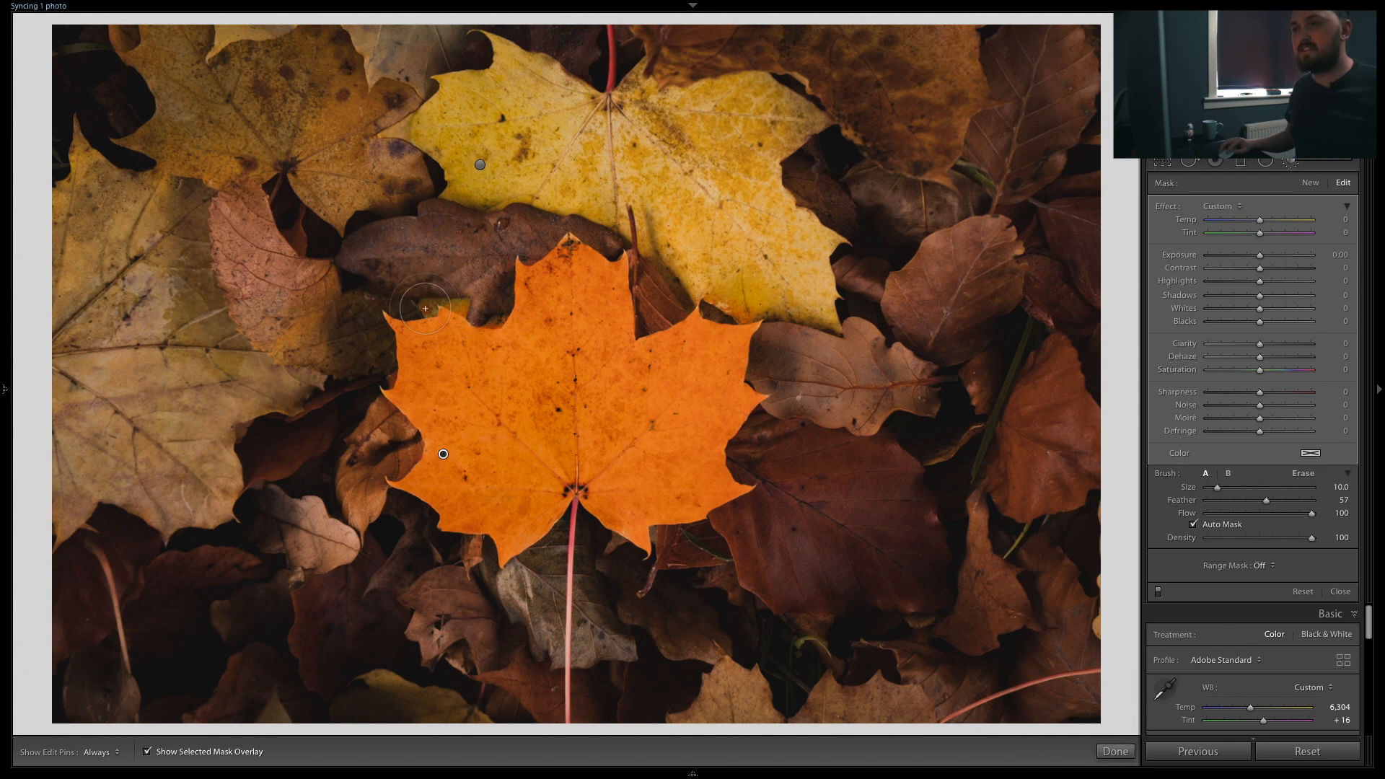
Step: Zoom in and erase the mask spill onto neighbouring leaves around the front leaf's edges with the Erase brush
click(425, 310)
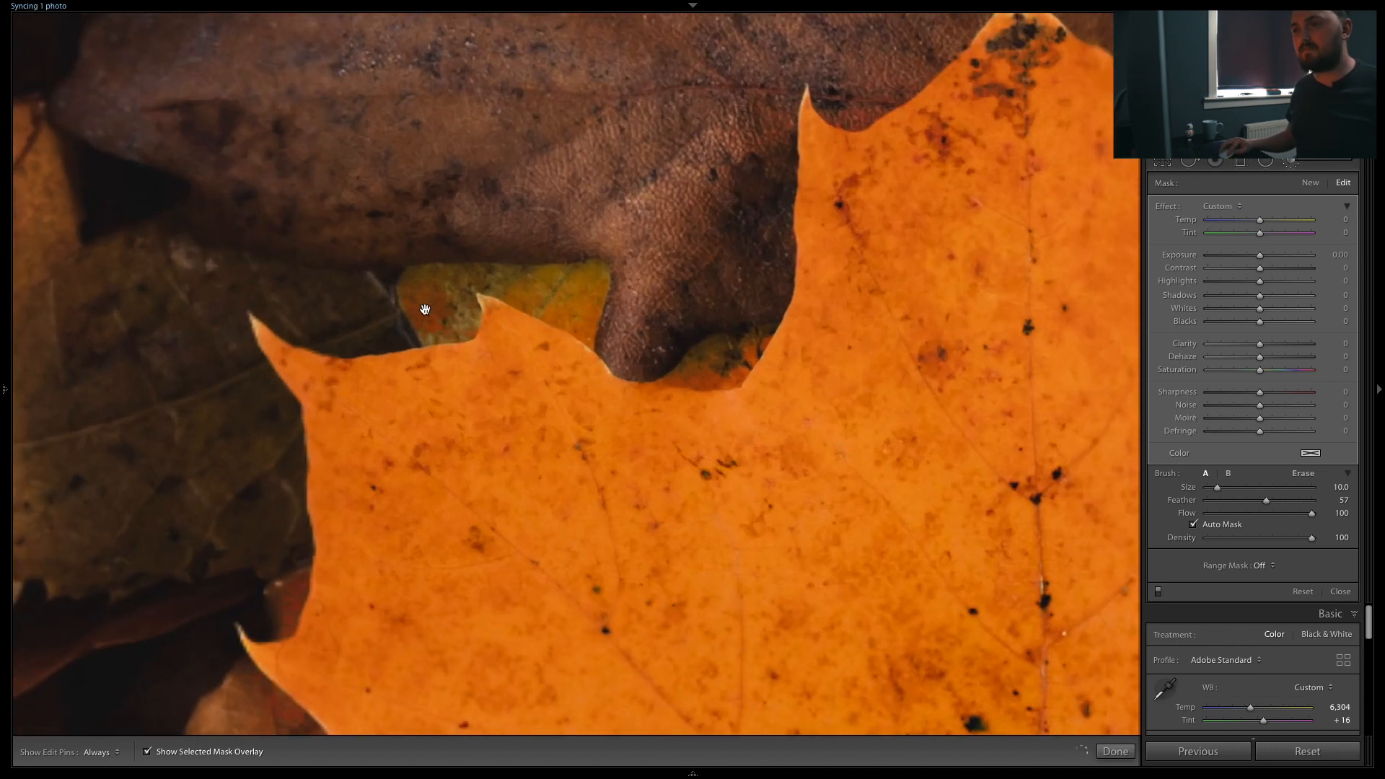
click(1302, 474)
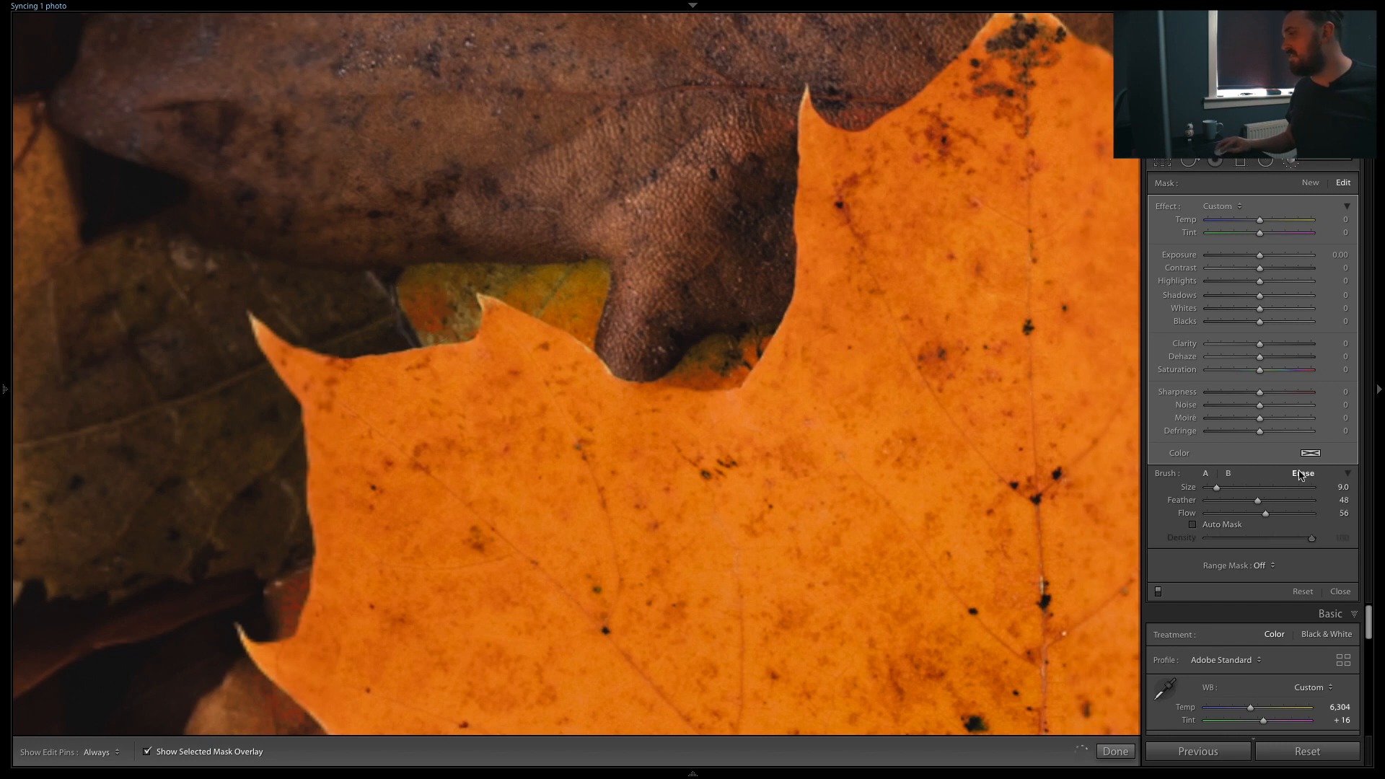
drag(404, 296, 447, 310)
mouse_move(546, 274)
mouse_down()
mouse_move(526, 272)
mouse_move(556, 296)
mouse_move(625, 300)
mouse_move(717, 359)
mouse_move(745, 343)
mouse_move(740, 331)
mouse_up()
mouse_move(700, 280)
mouse_down()
mouse_move(690, 274)
mouse_move(697, 345)
mouse_move(681, 359)
mouse_up()
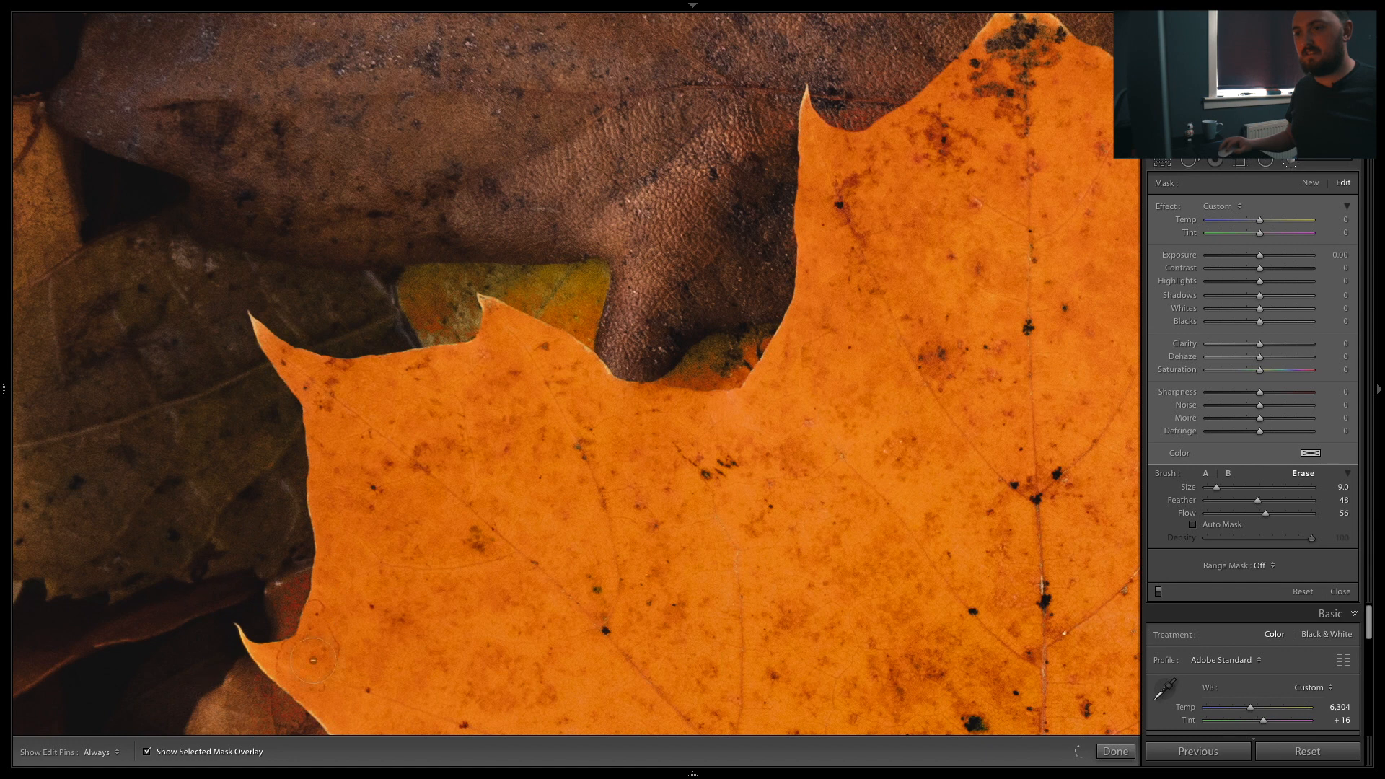
drag(425, 629, 410, 392)
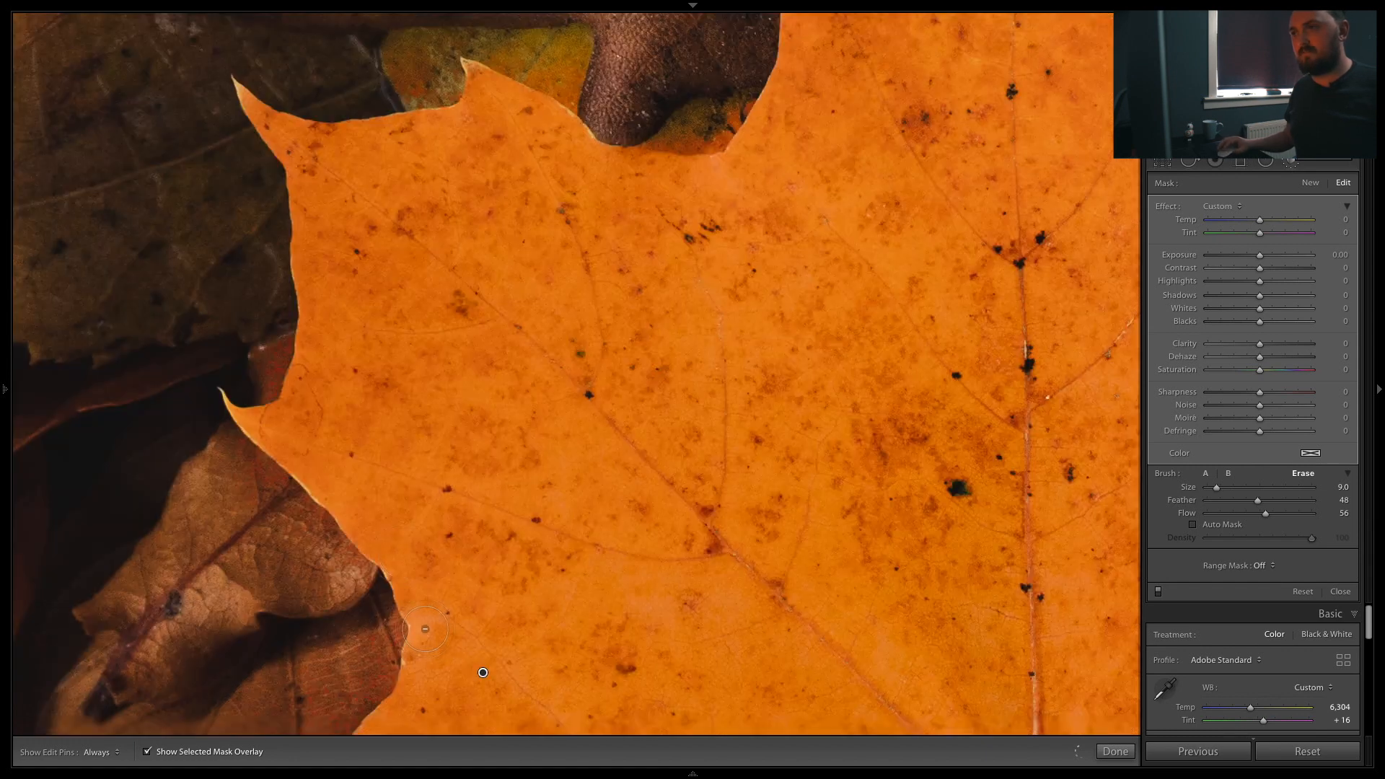
drag(299, 404, 380, 338)
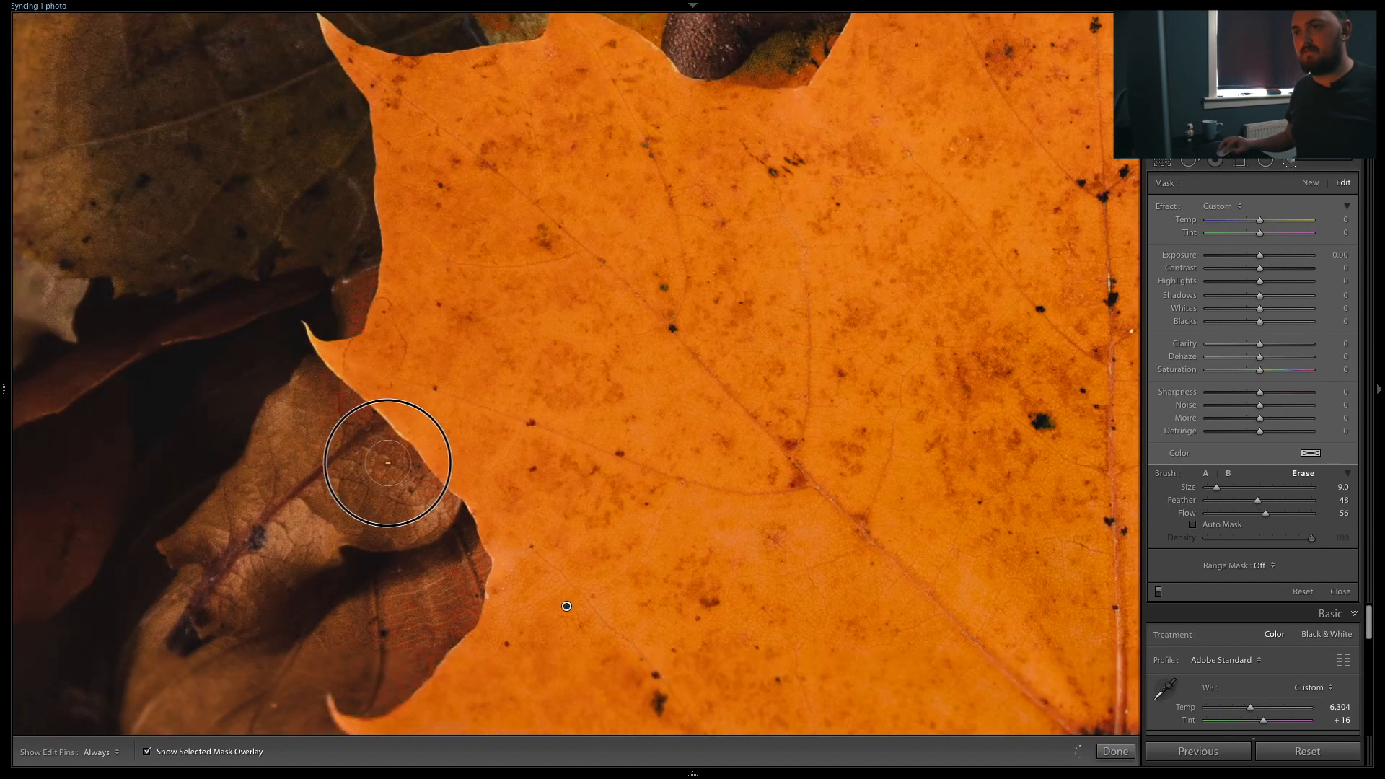
drag(460, 685, 552, 427)
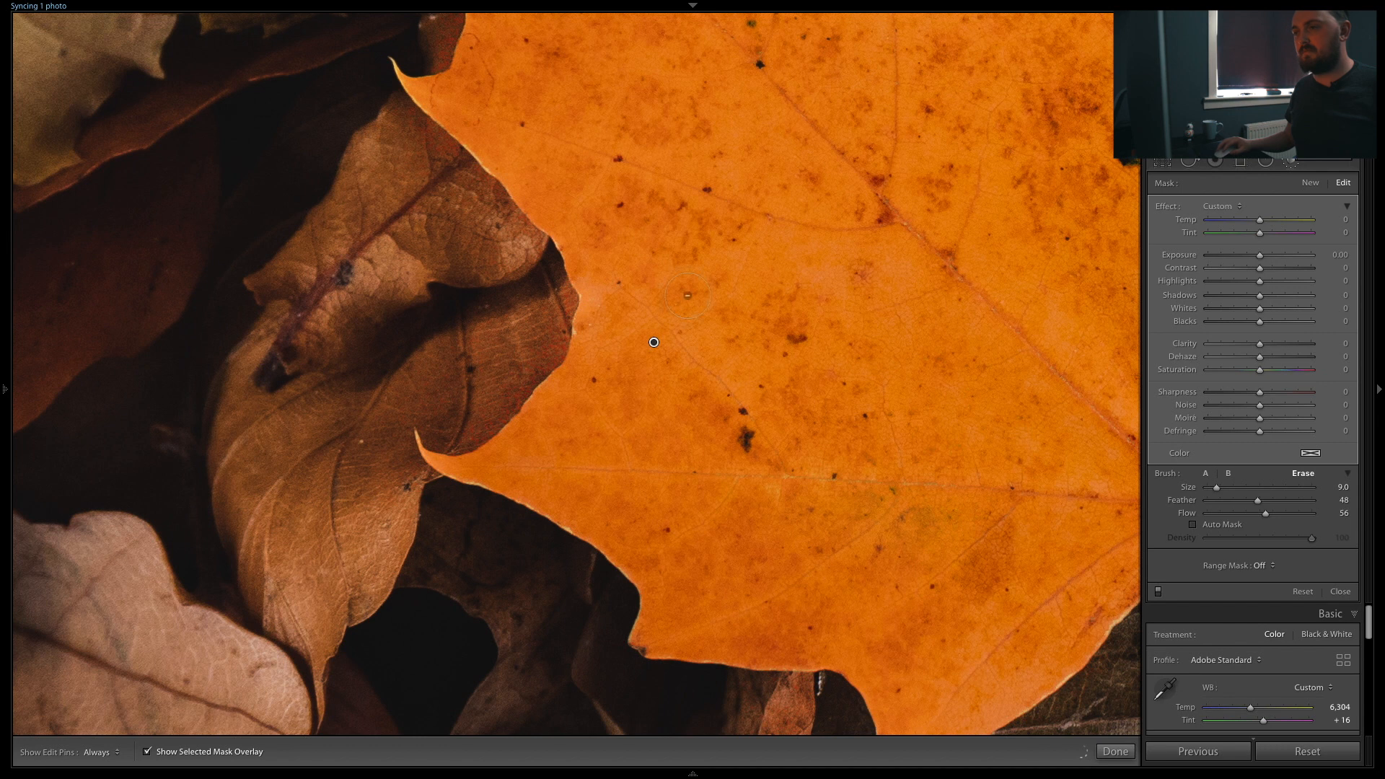
Step: Zoom back out, hide the mask overlay and warm the masked leaf by setting Temp to 59
click(710, 263)
click(147, 751)
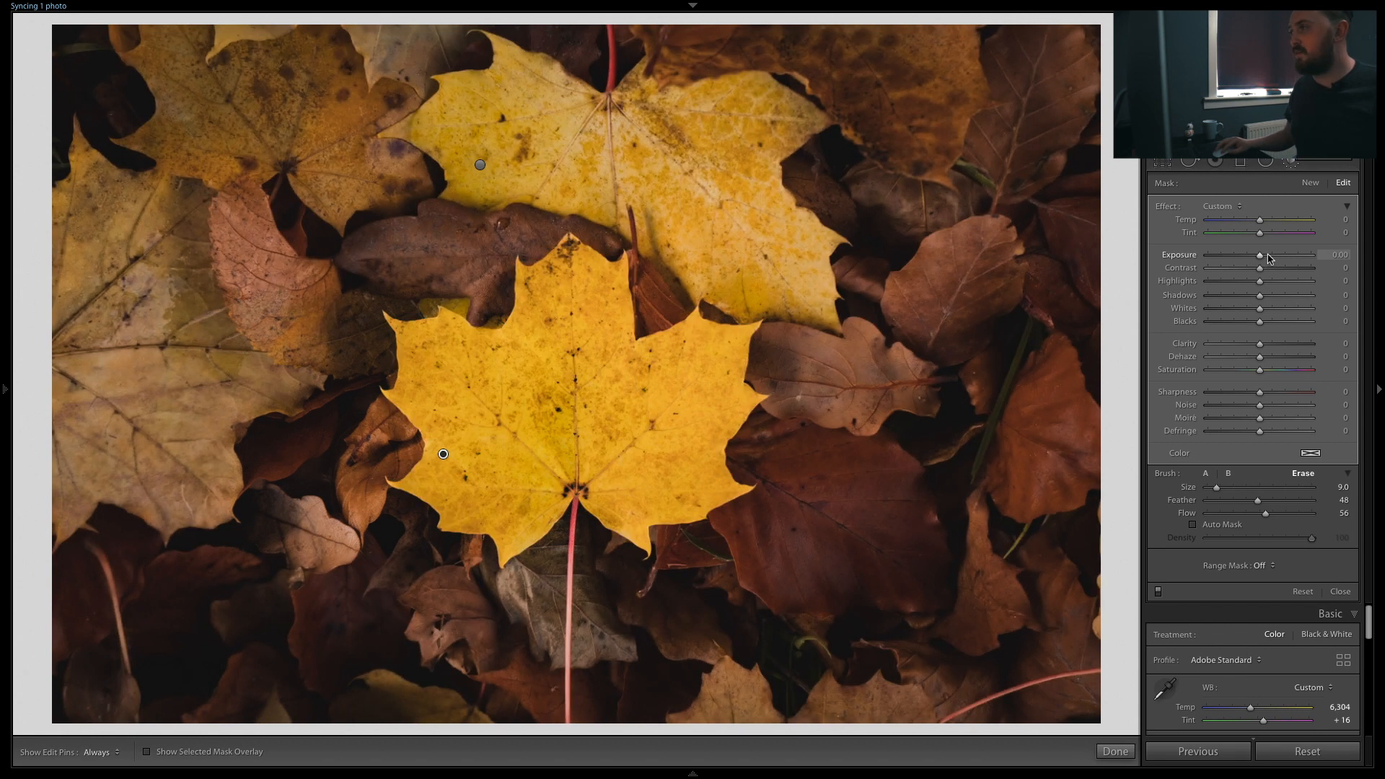
drag(1261, 258, 1271, 258)
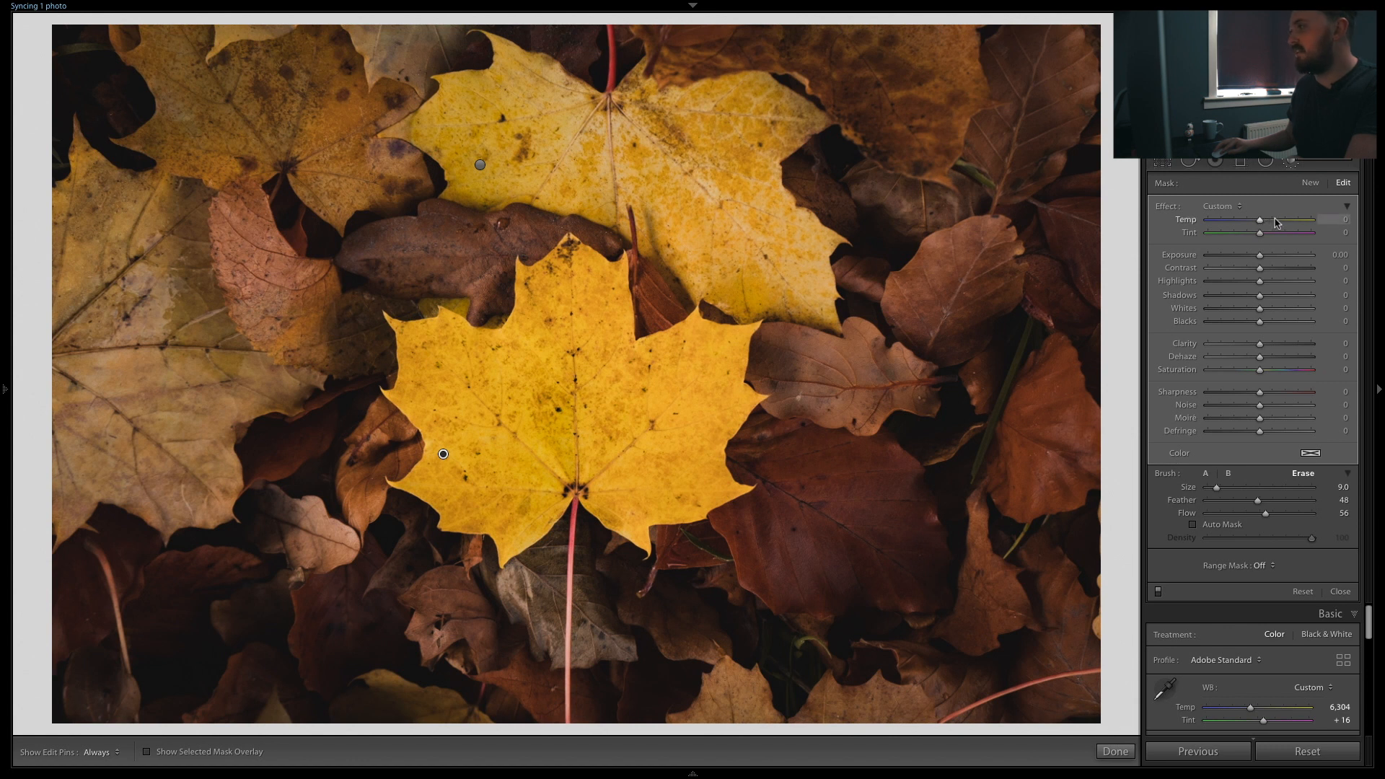
click(1274, 223)
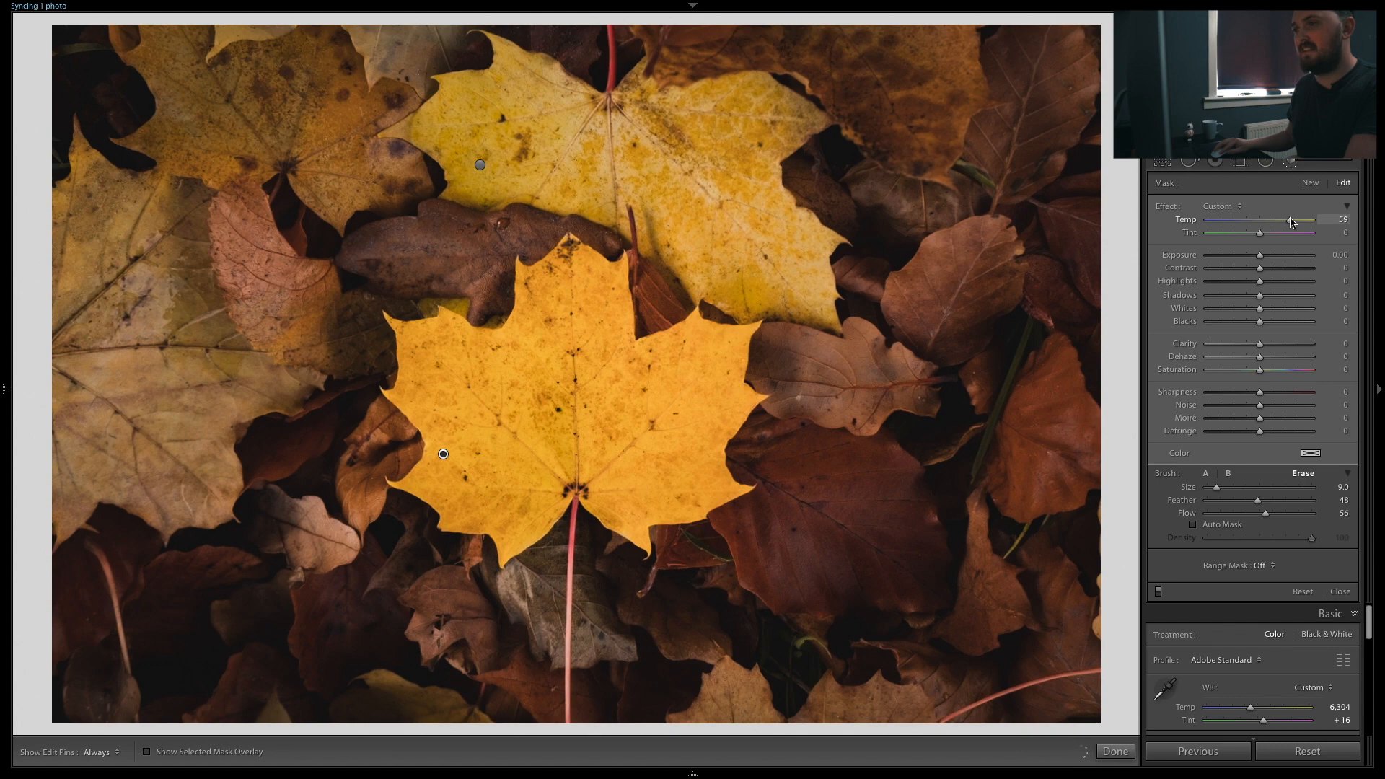
Step: Return to the grid and open the Bow Fiddle Rock photo in Develop
key(g)
click(407, 197)
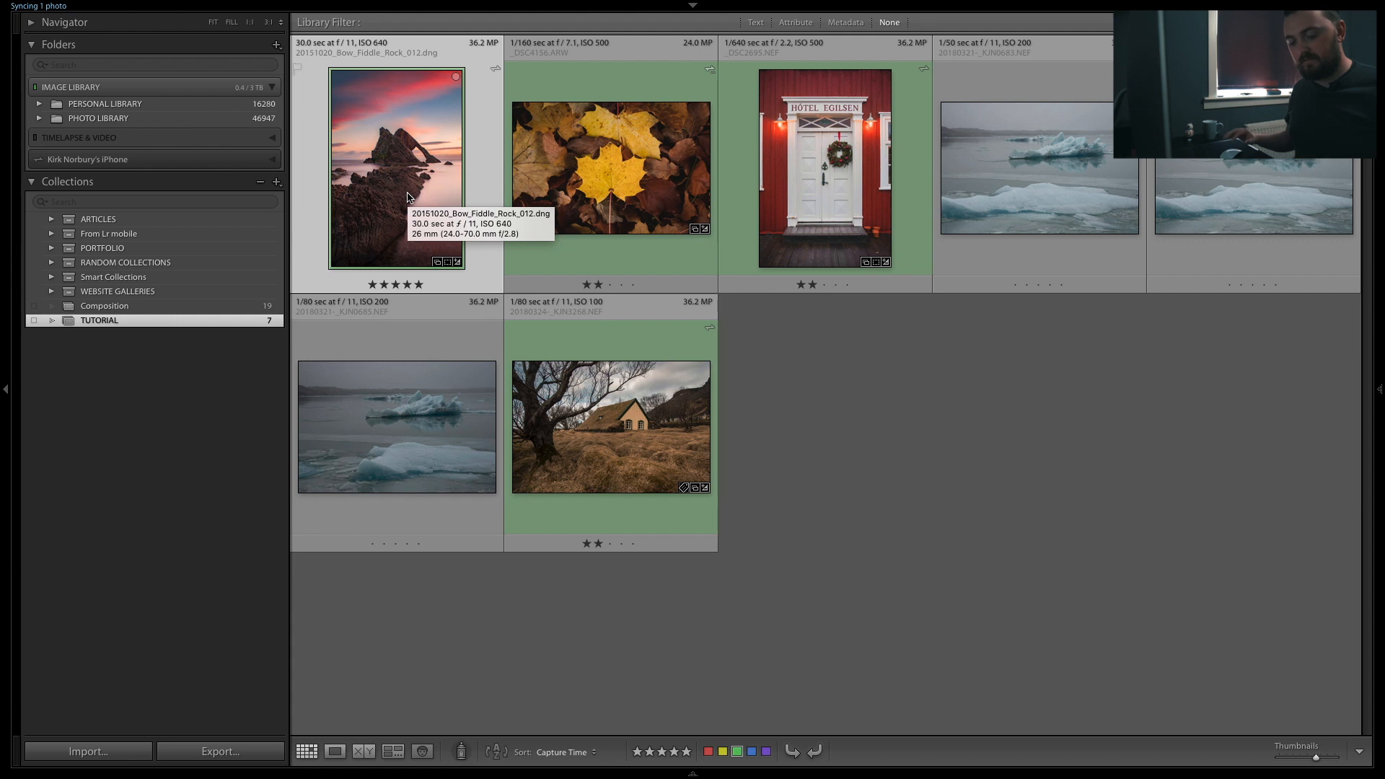
key(d)
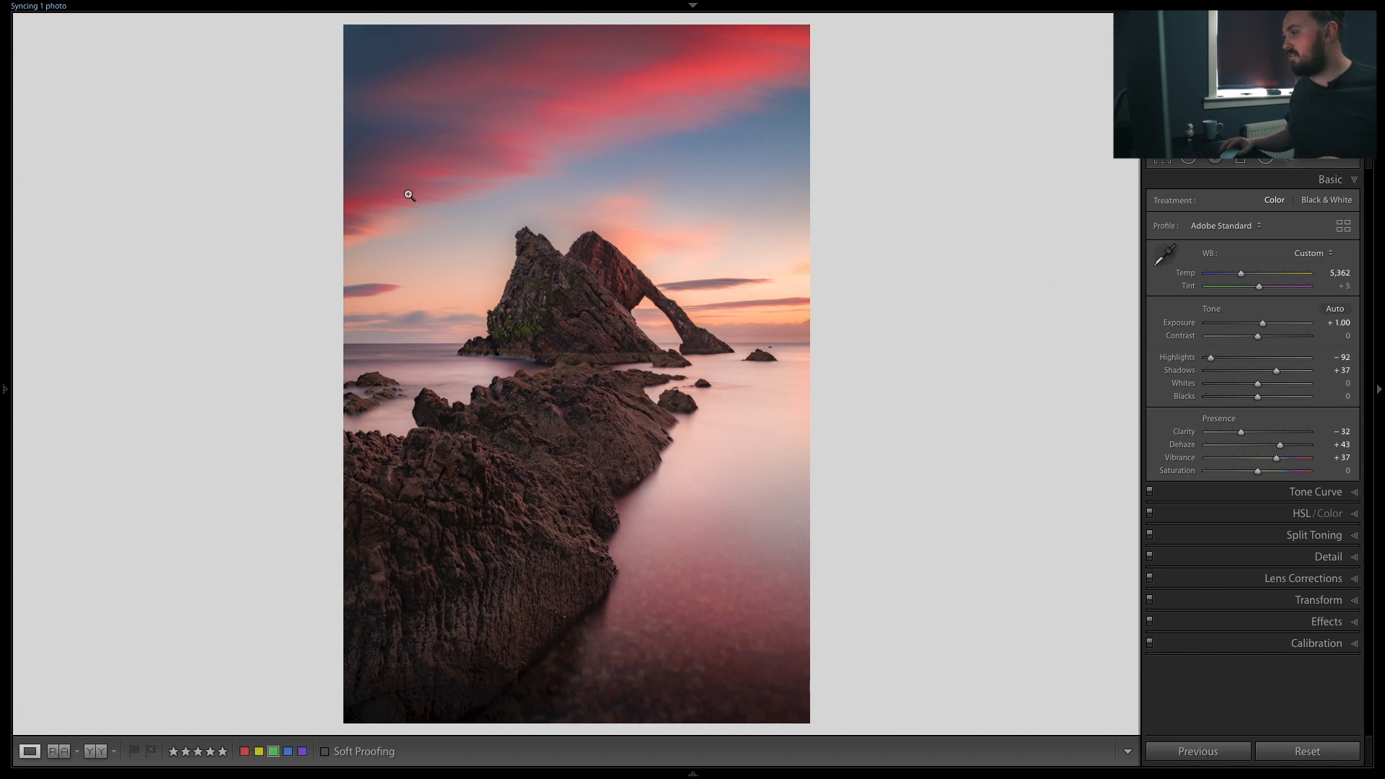
Step: Open the Detail panel and set sharpening Masking to 56 while previewing the mask
click(1326, 558)
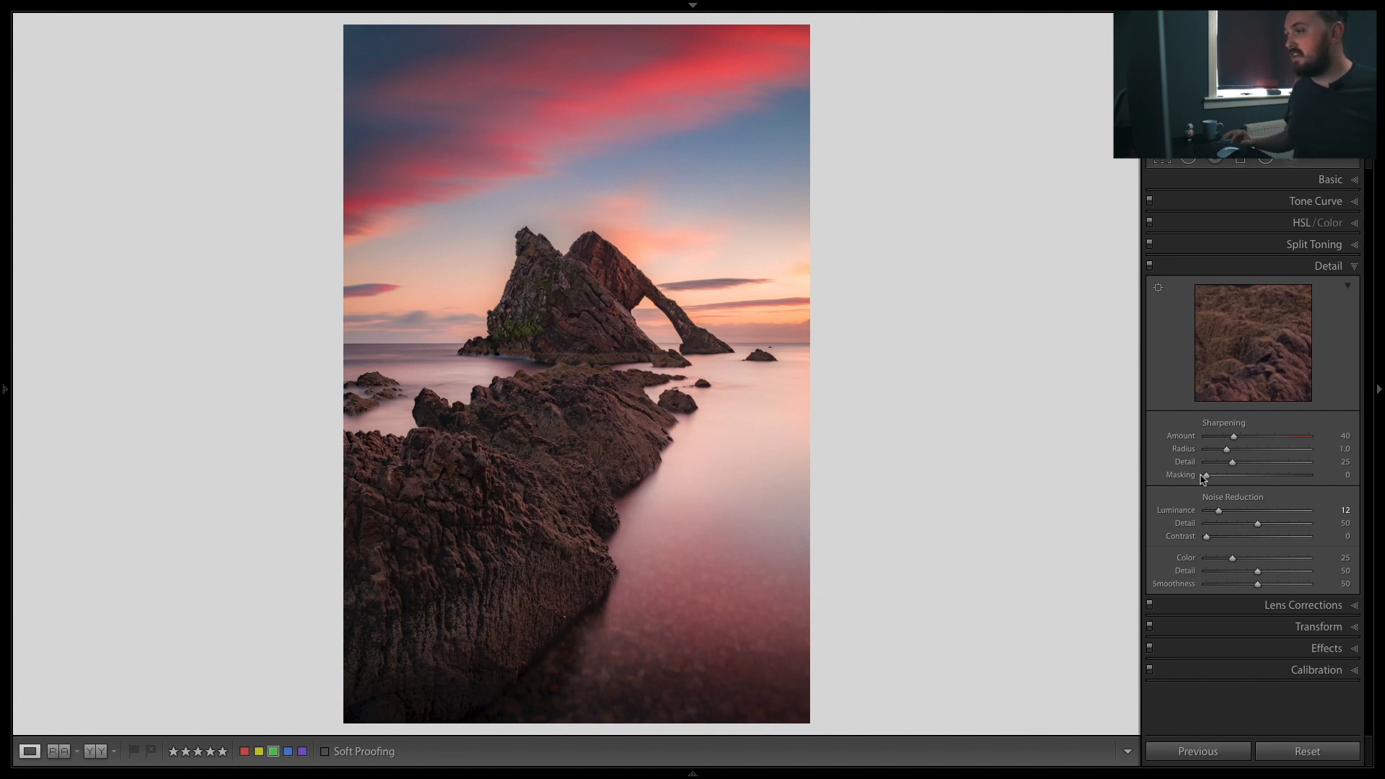
key(alt)
drag(1206, 476, 1218, 477)
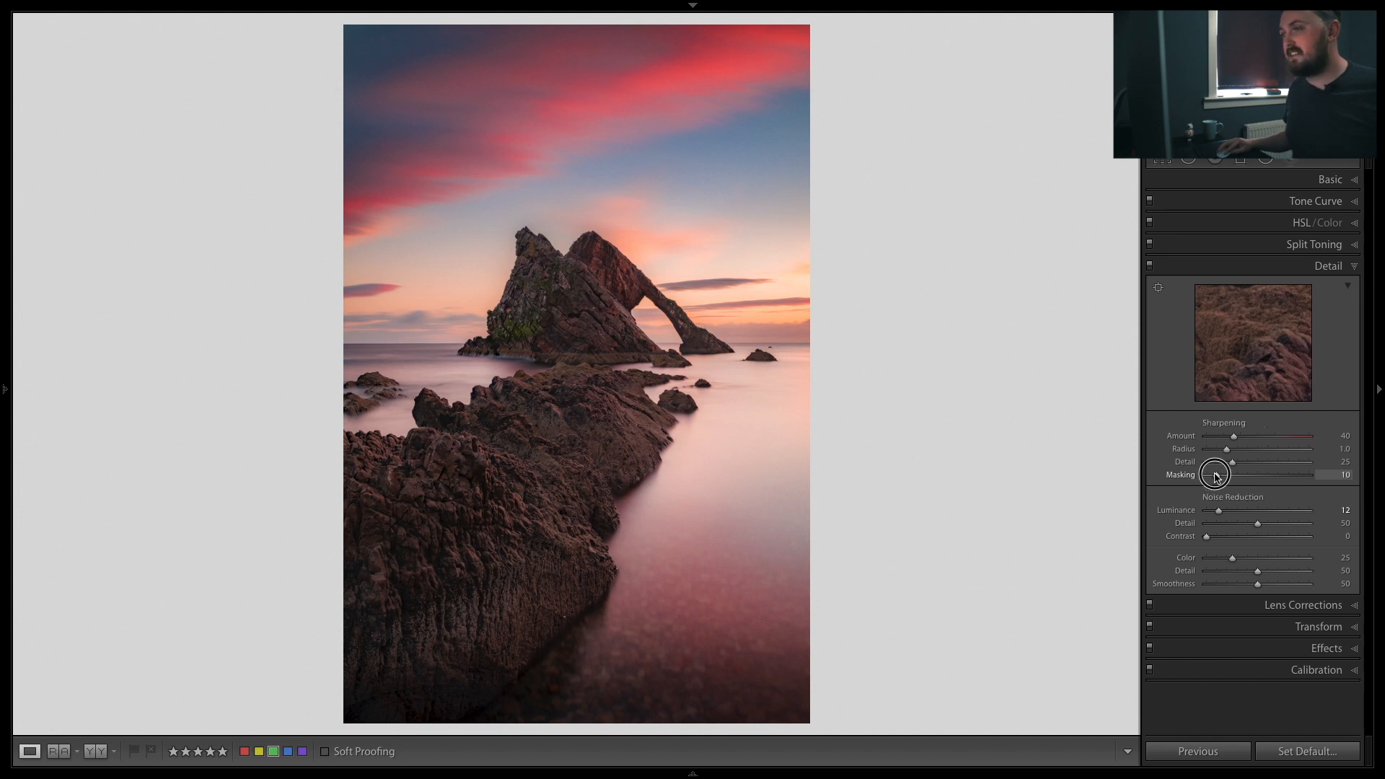
key(alt)
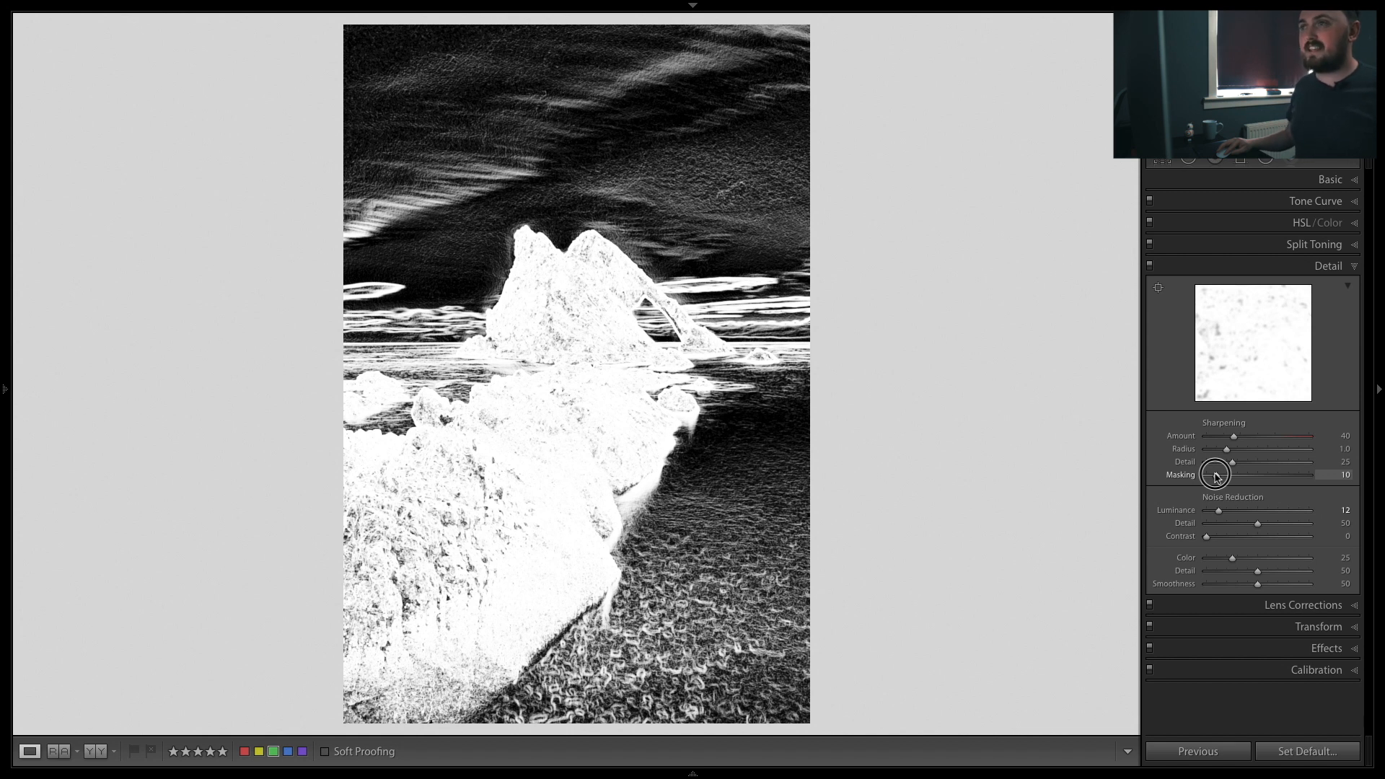
drag(1216, 476, 1262, 474)
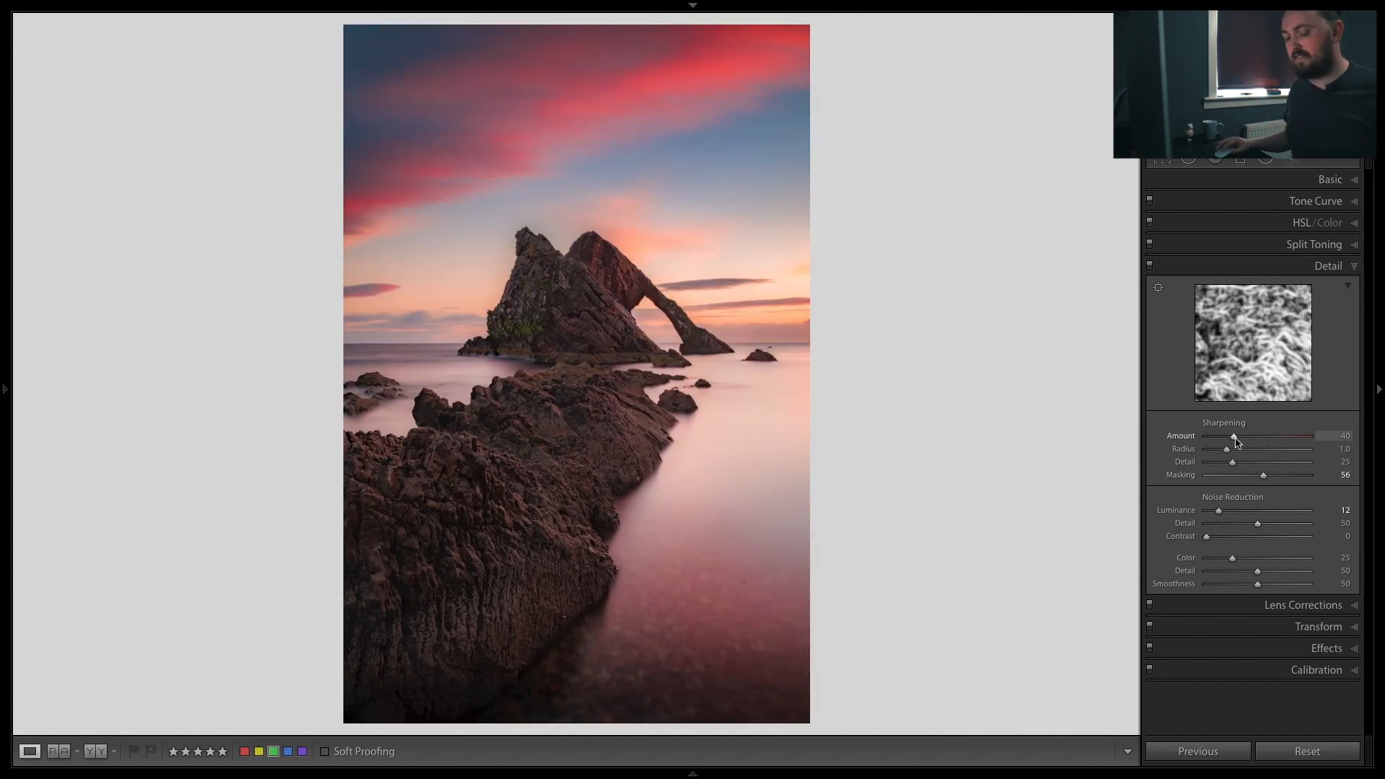
Step: Set the sharpening Amount to 74, previewing the sharpening effect while adjusting
key(alt)
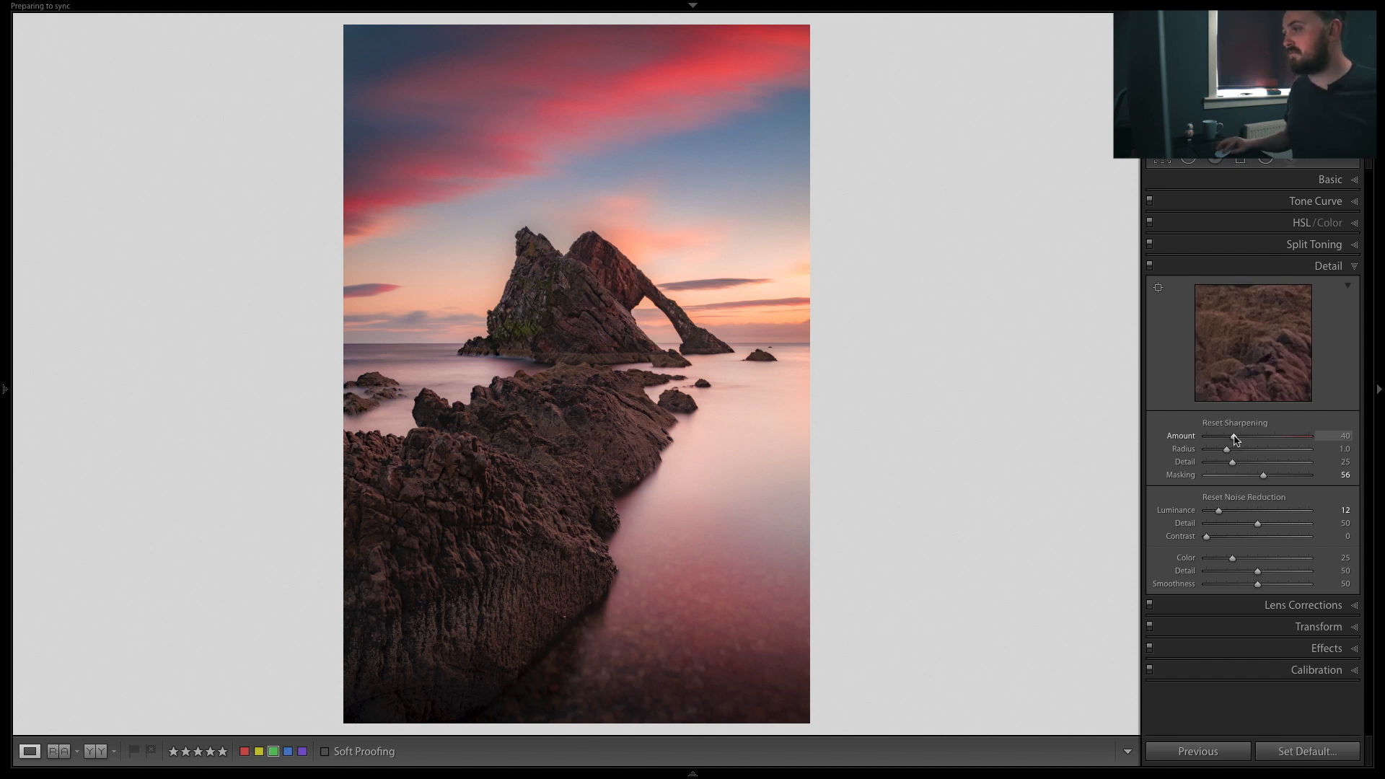
drag(1235, 438, 1248, 437)
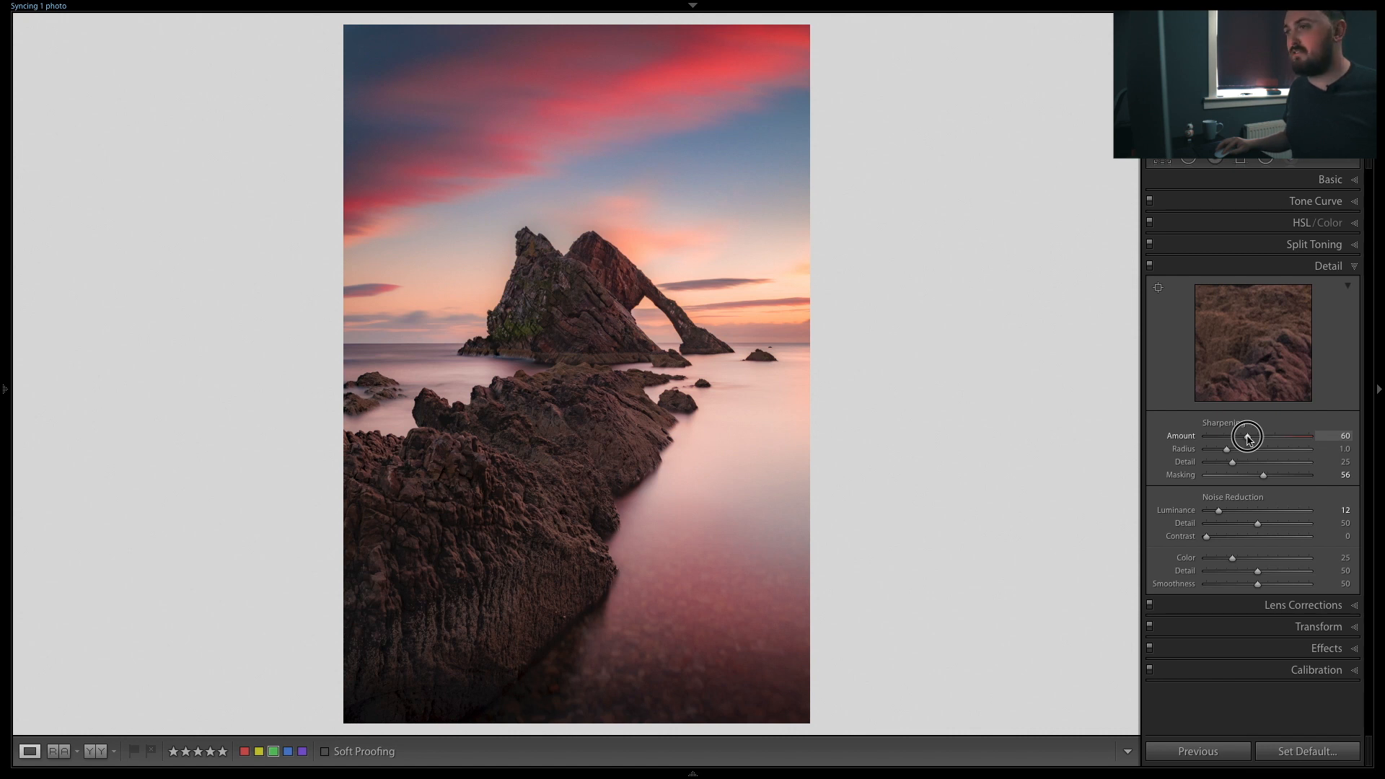
key(alt)
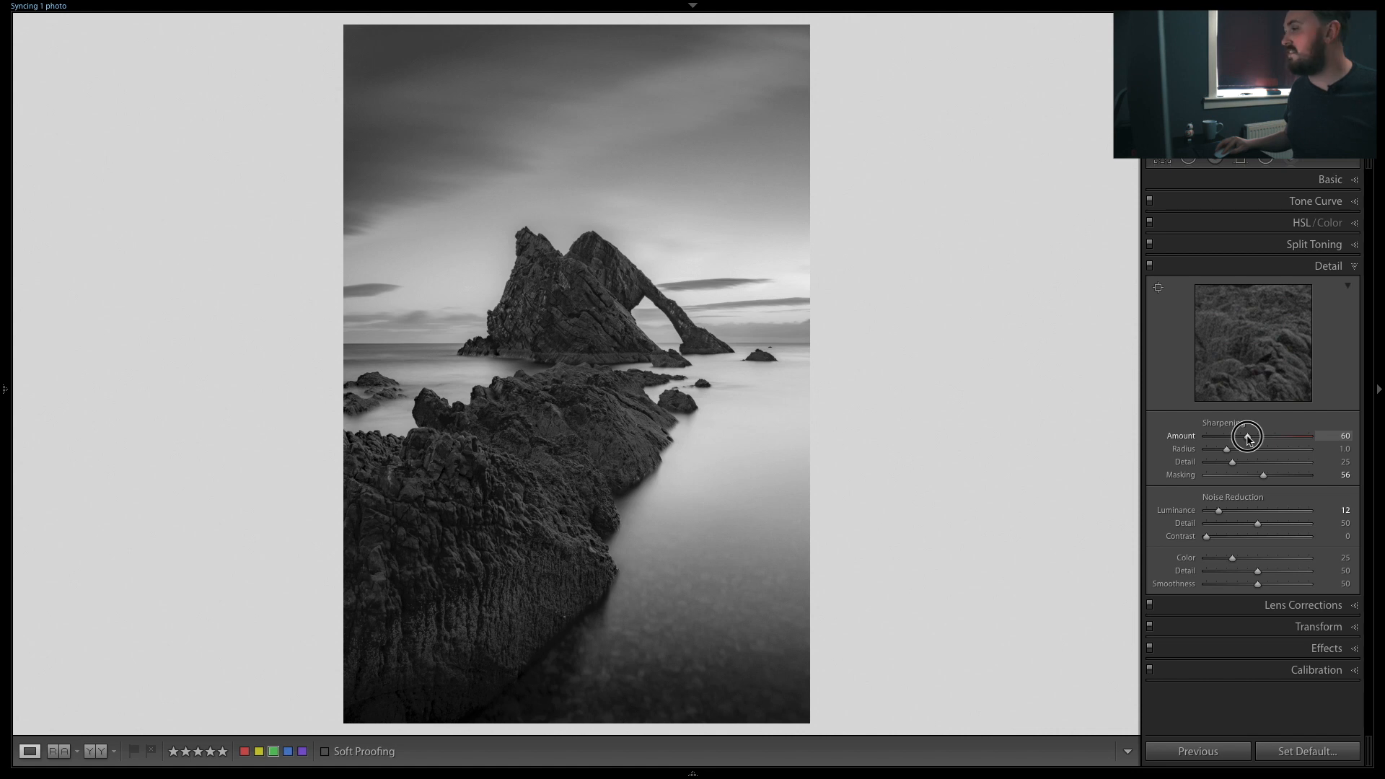
drag(1248, 438, 1256, 438)
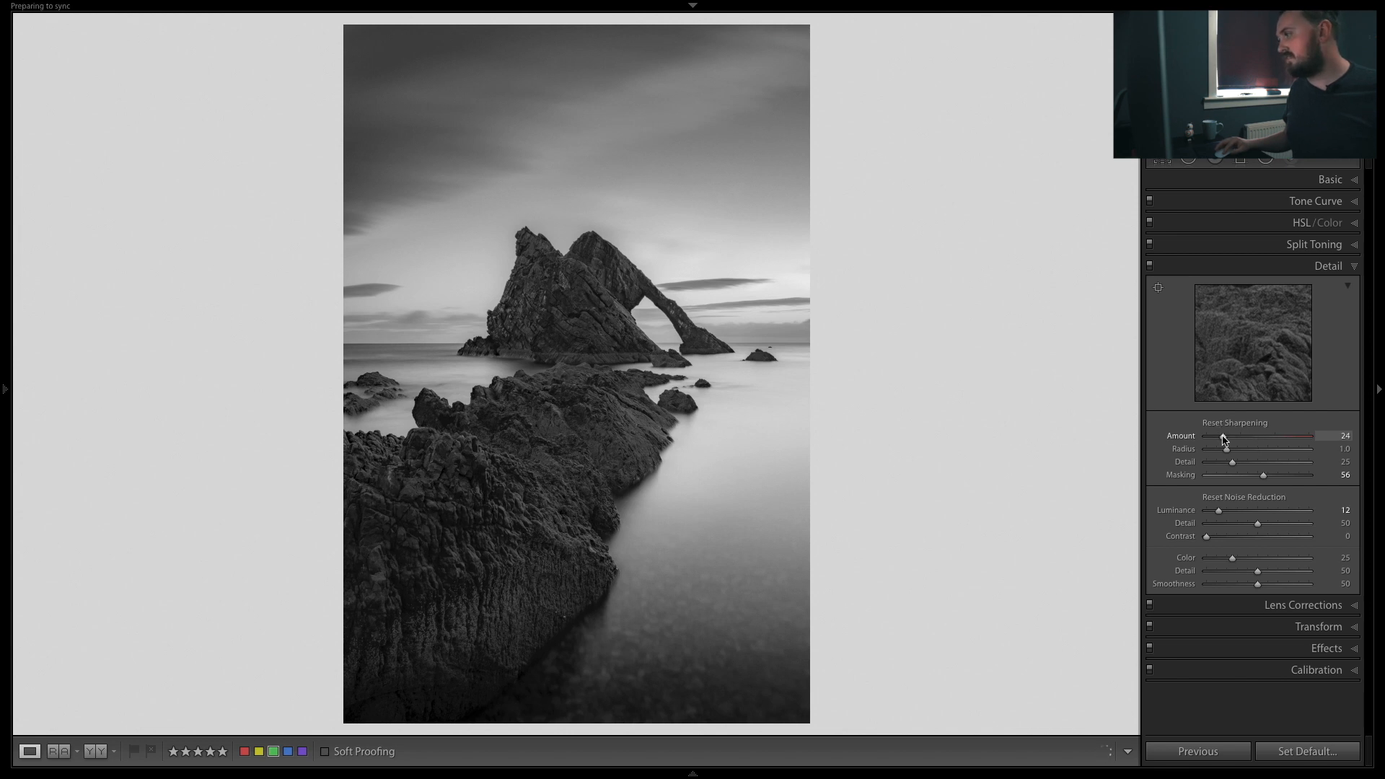
click(1259, 437)
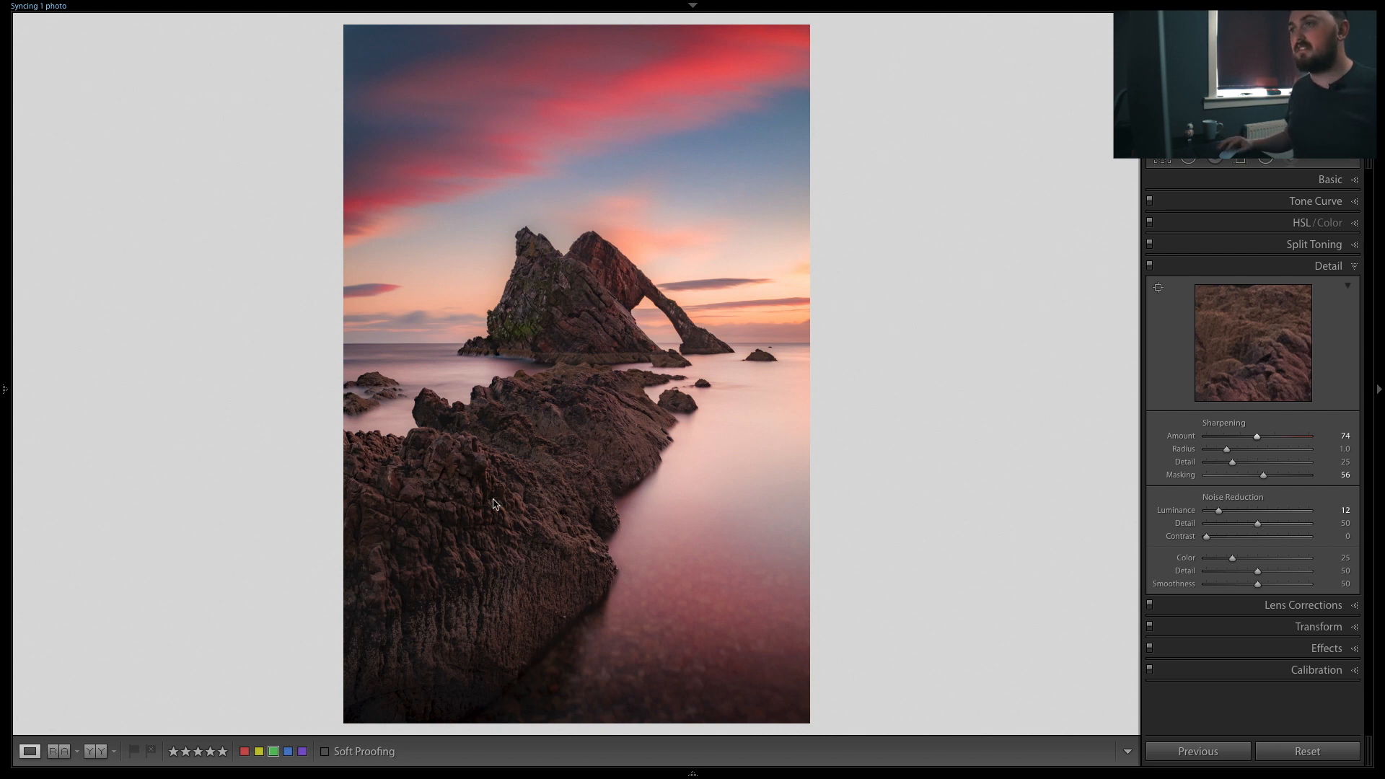
Step: Return to the grid and open the Hotel Egilsen door photo in Develop
key(g)
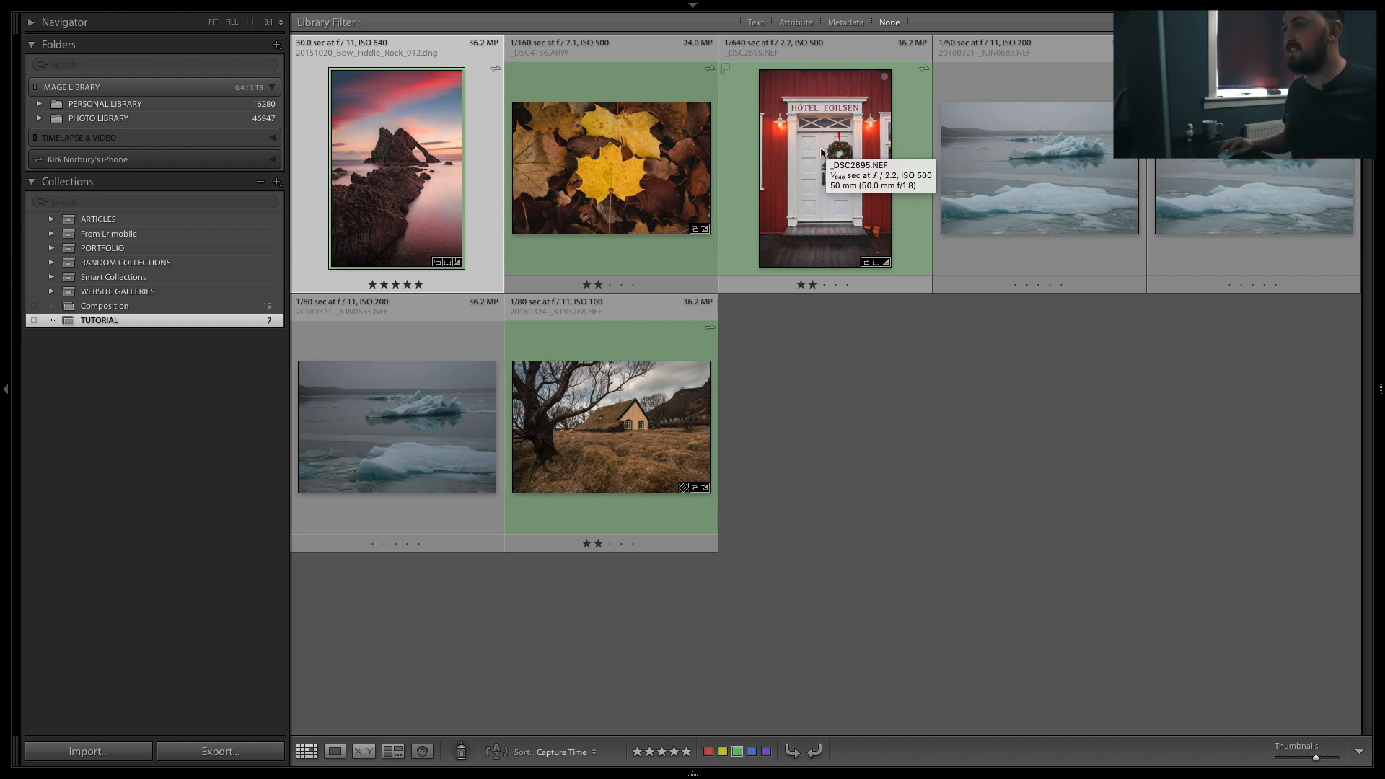
click(820, 156)
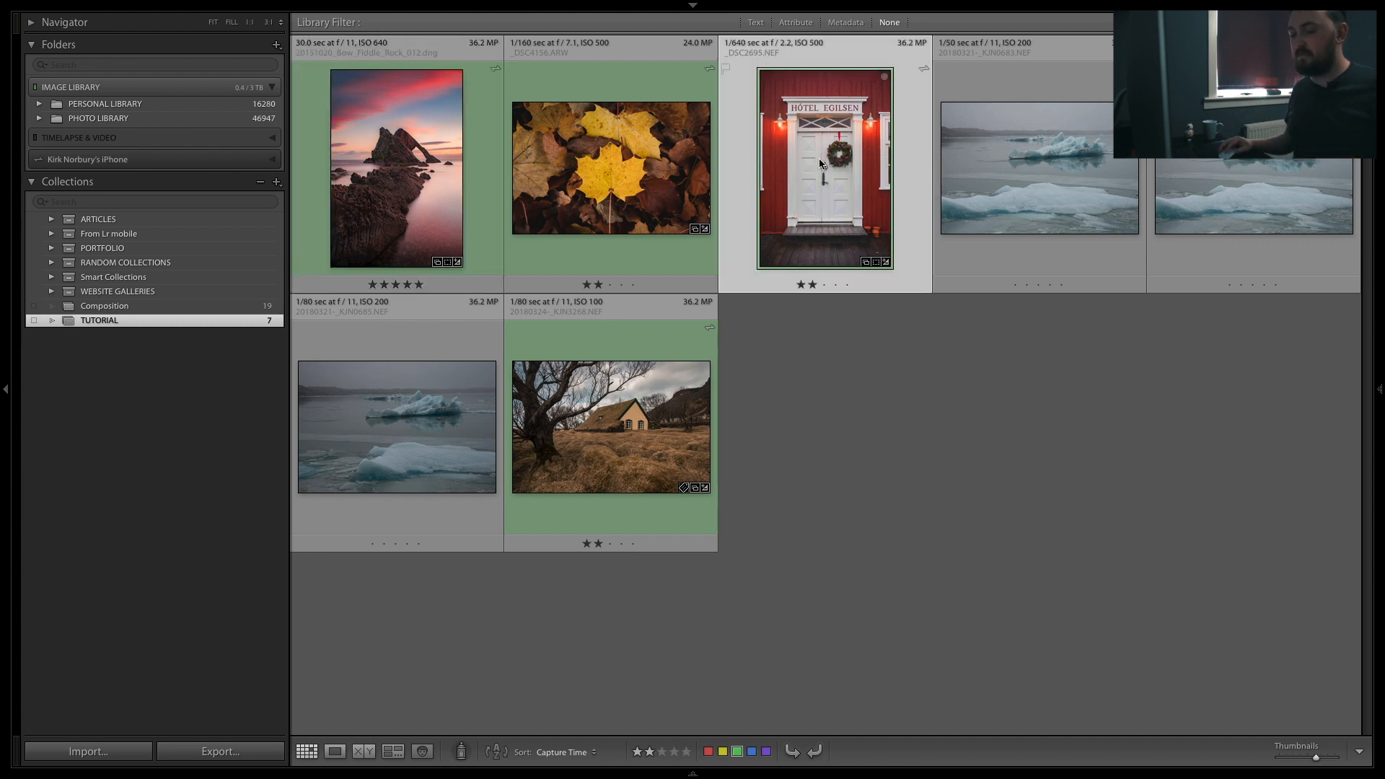
key(d)
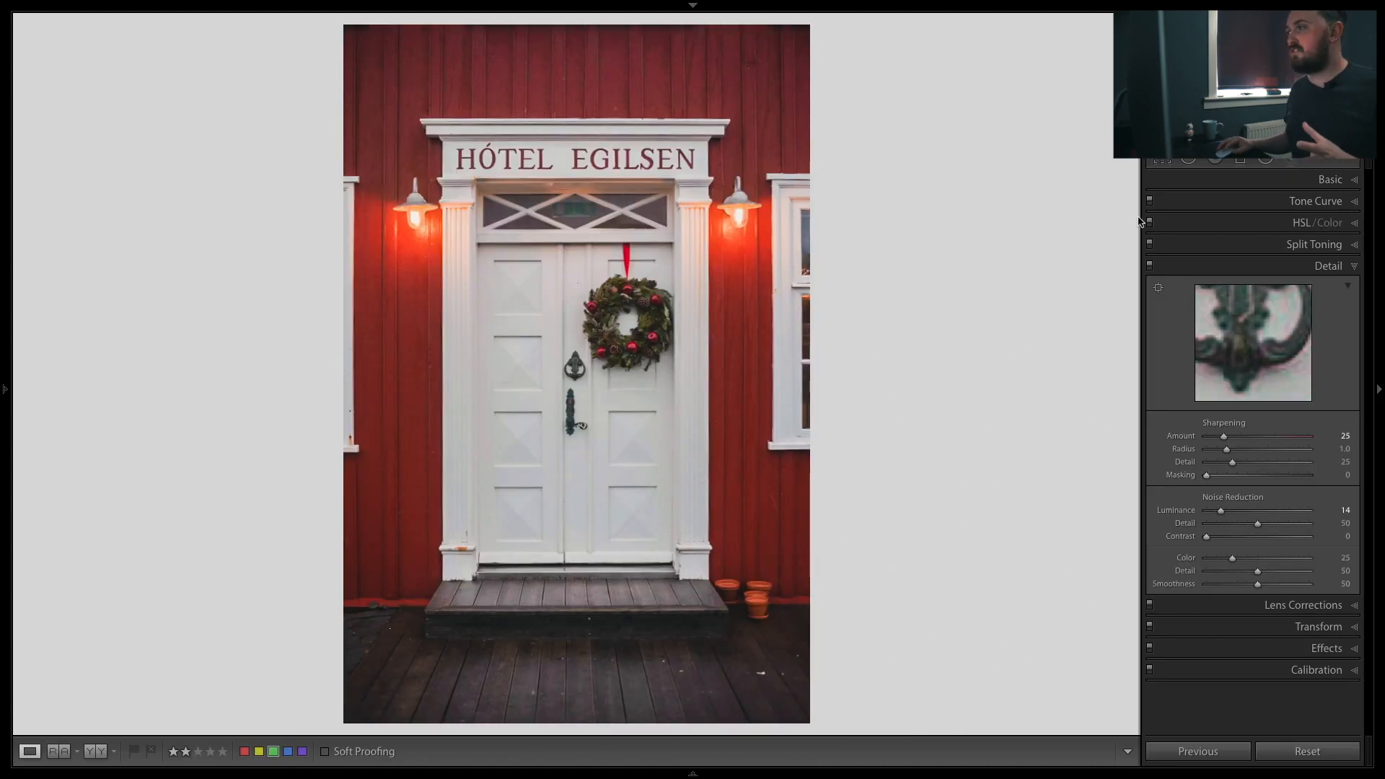
Step: Try shifting the red wall's hue to +100 with the HSL targeted adjustment tool, then undo it
click(1299, 223)
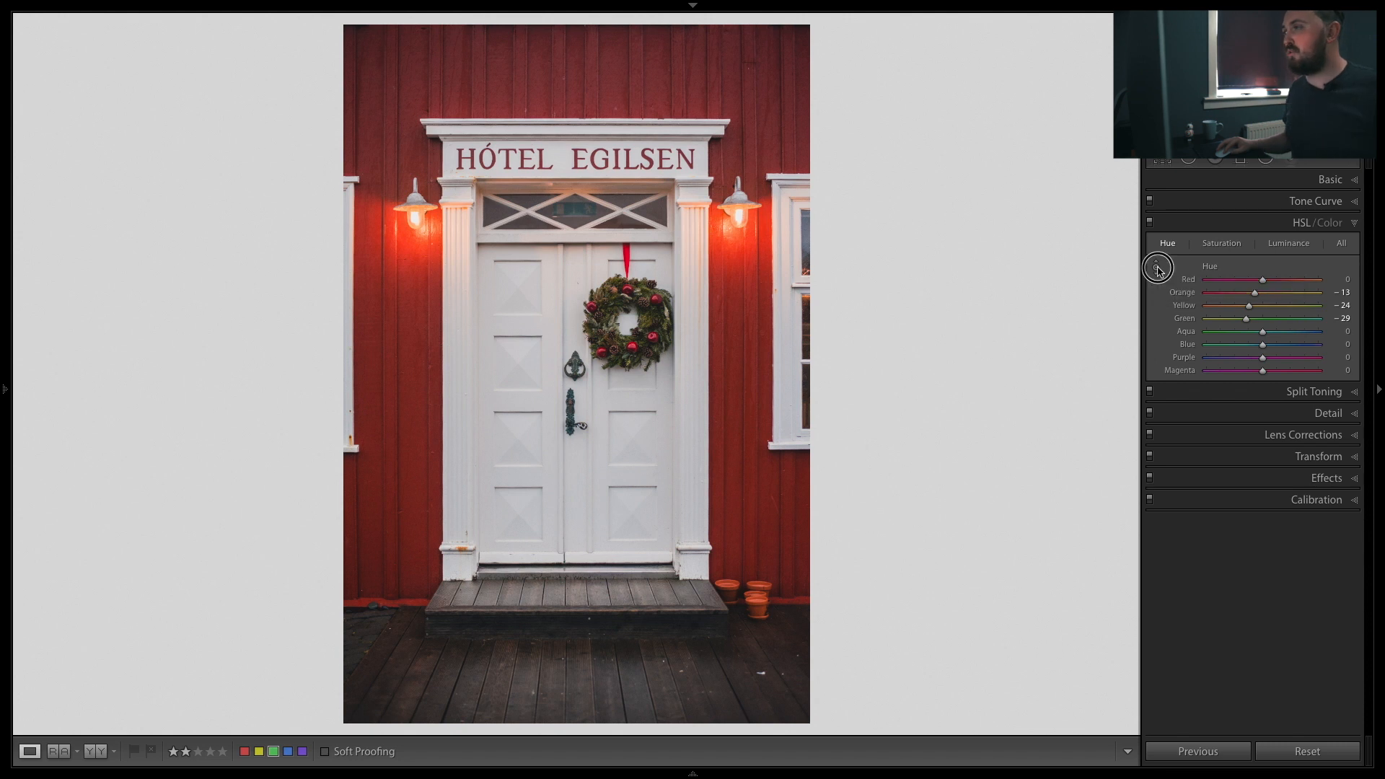
click(1157, 267)
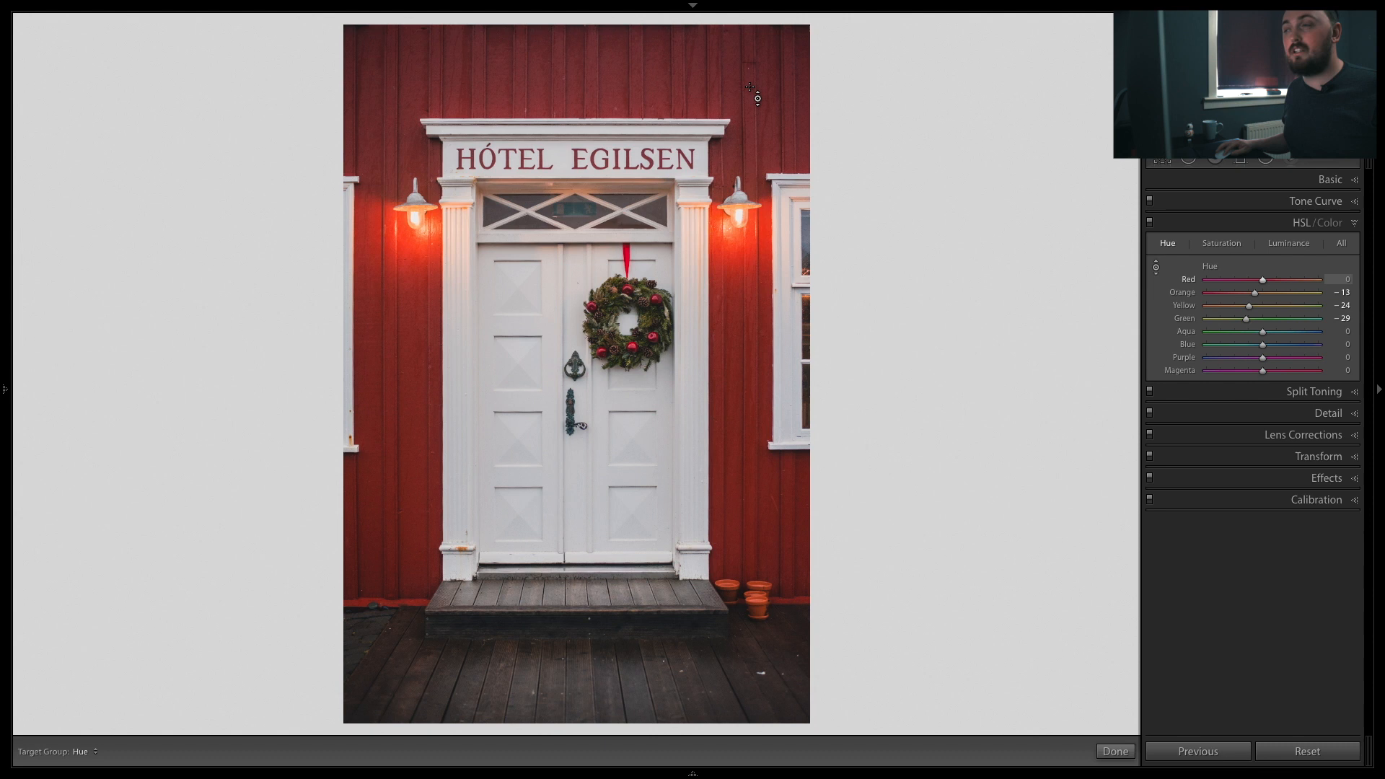
mouse_move(398, 317)
mouse_down()
mouse_move(398, 446)
mouse_move(398, 336)
mouse_up()
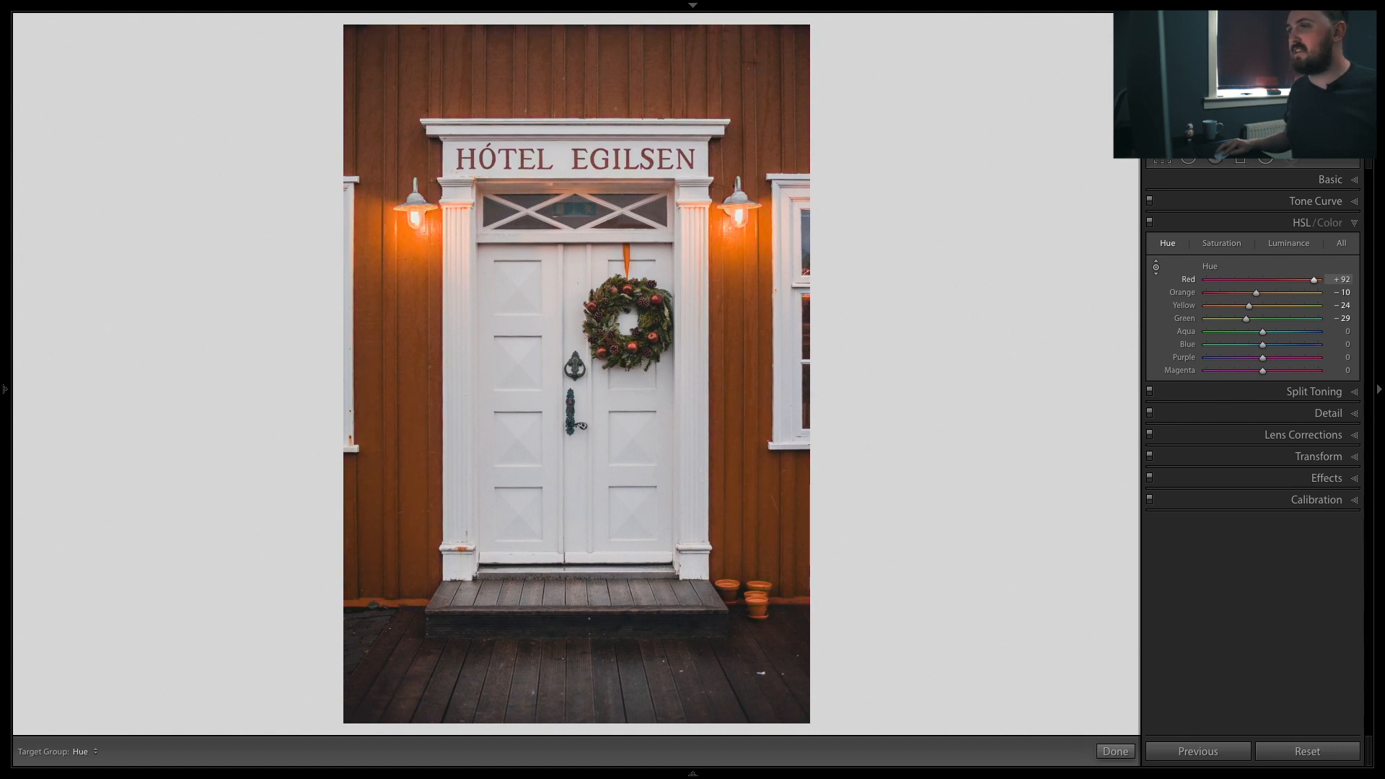
mouse_move(398, 336)
mouse_down()
mouse_move(398, 454)
mouse_move(398, 345)
mouse_up()
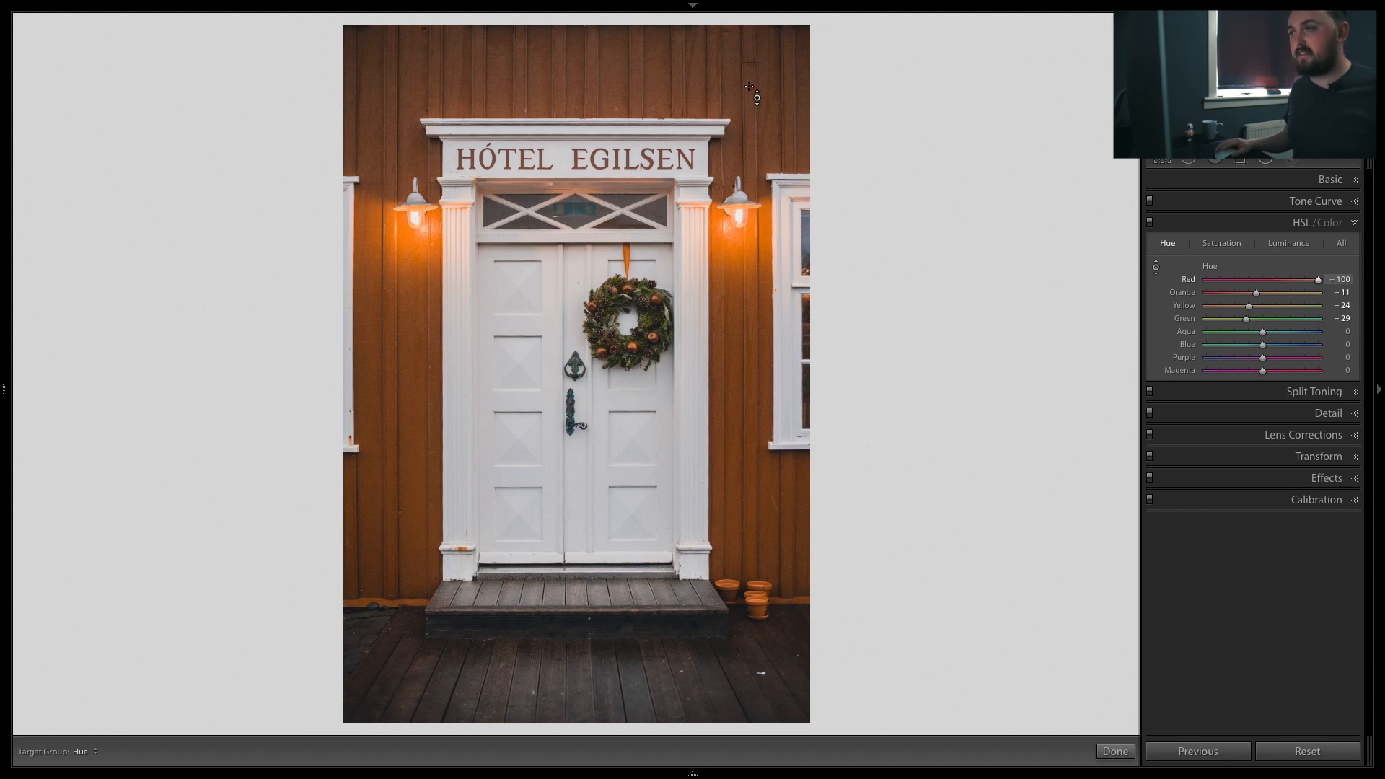
key(ctrl+z)
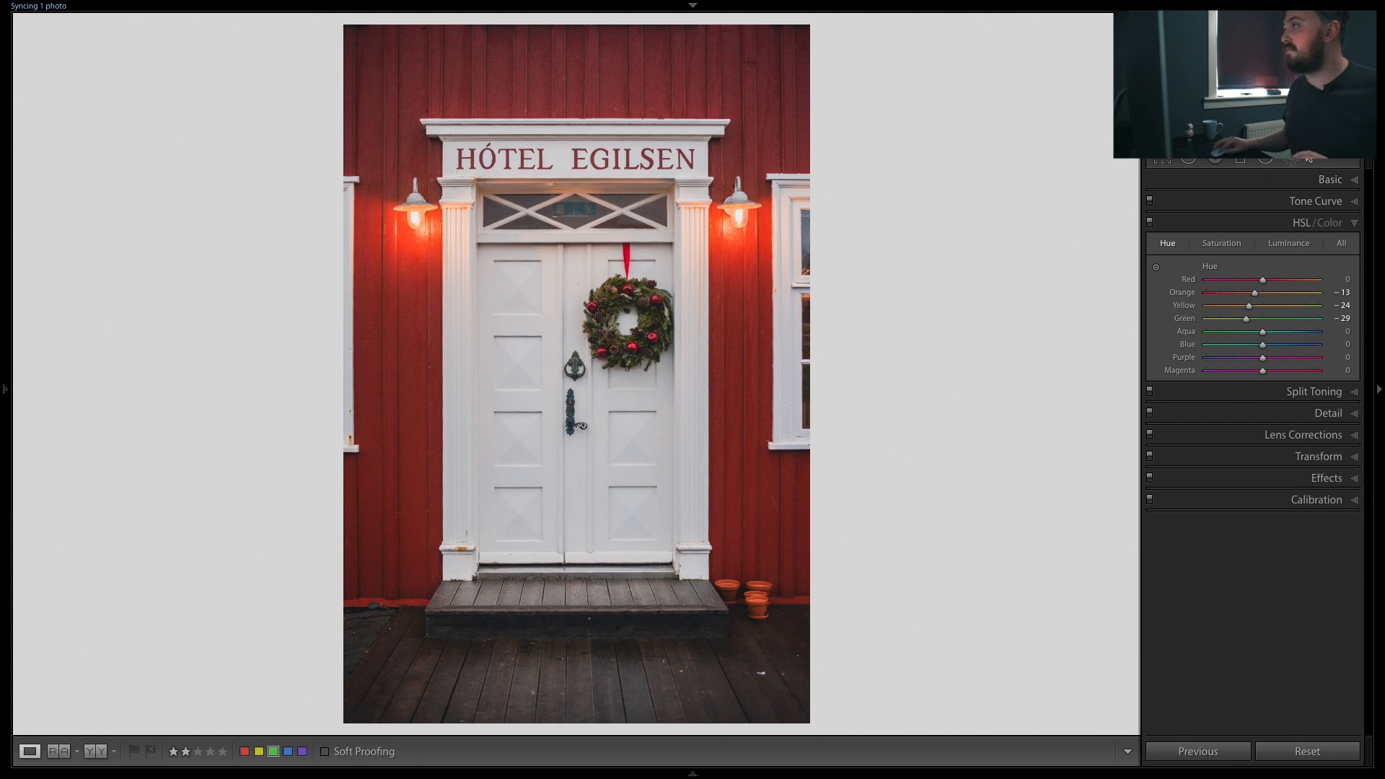
Step: Open the Adjustment Brush, enable Auto Mask, set brush Size about 11 and Feather 65, and show the mask overlay
click(1293, 159)
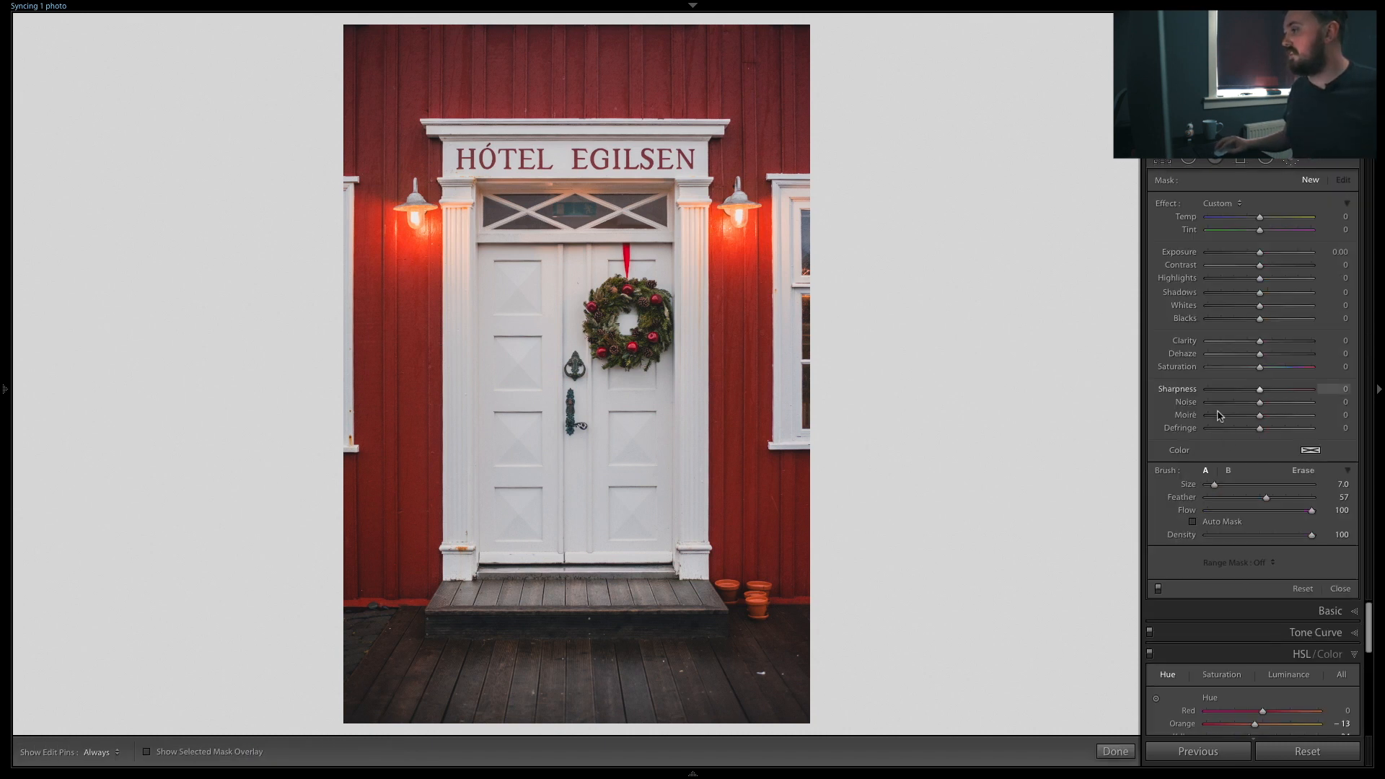
click(1193, 521)
drag(1215, 485, 1274, 497)
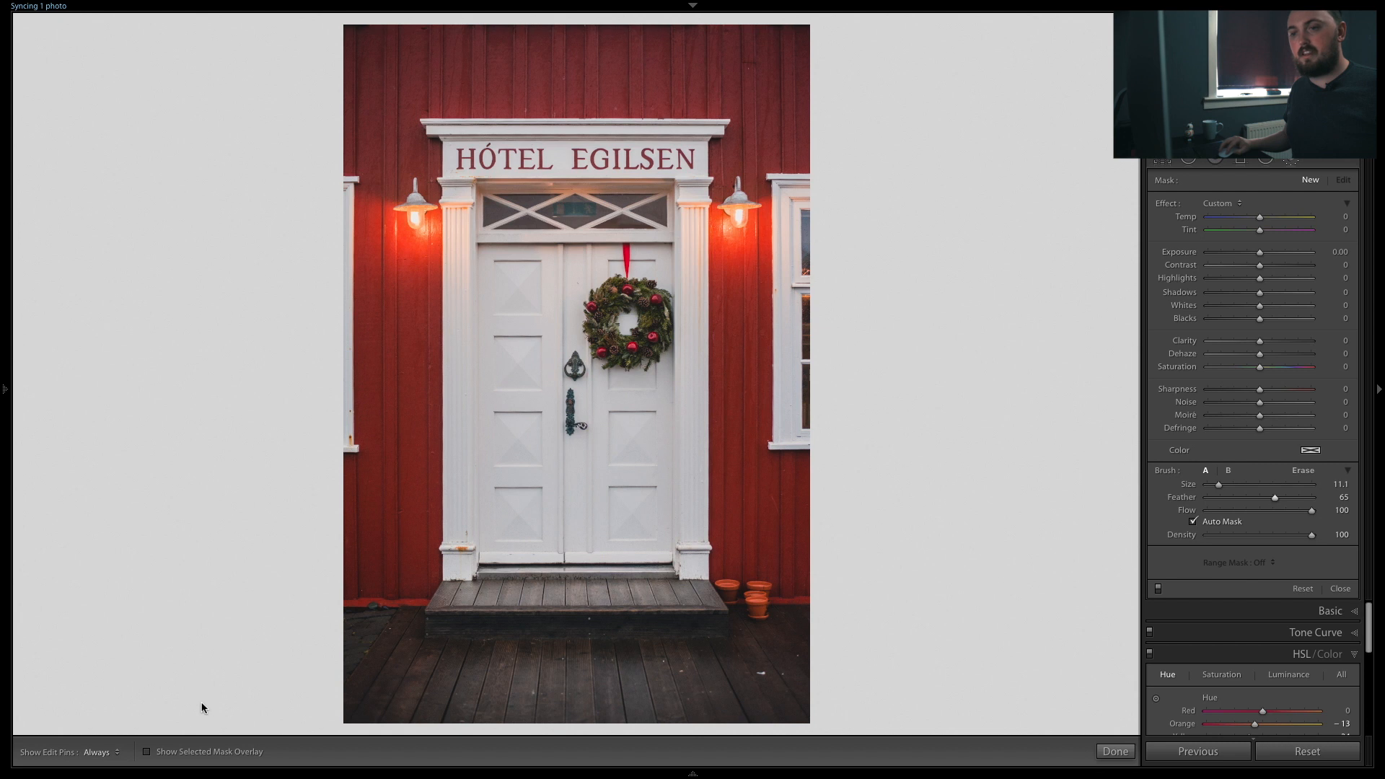
click(148, 753)
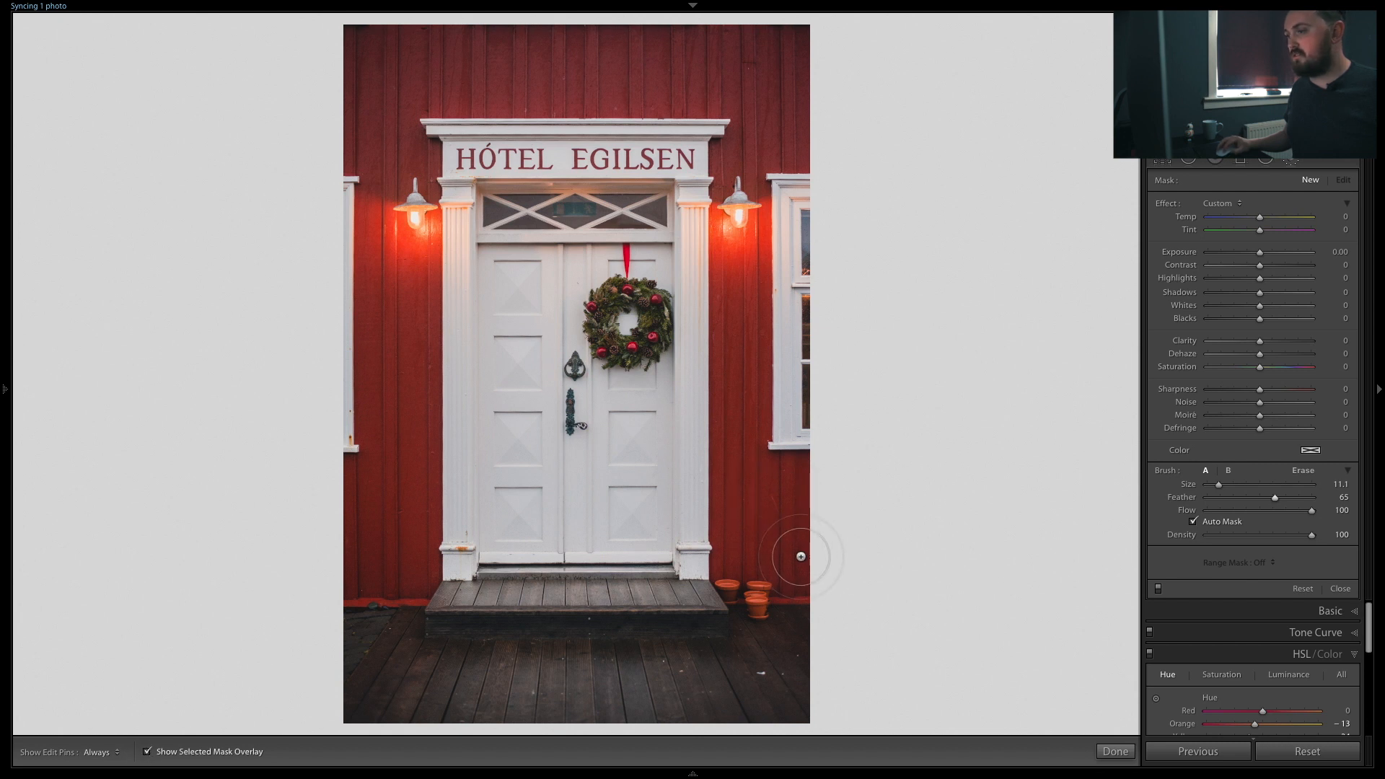
Step: Paint the mask over the red wall on both sides of the door, reducing the brush size to 7
mouse_move(791, 570)
mouse_down()
mouse_move(736, 457)
mouse_move(741, 149)
mouse_up()
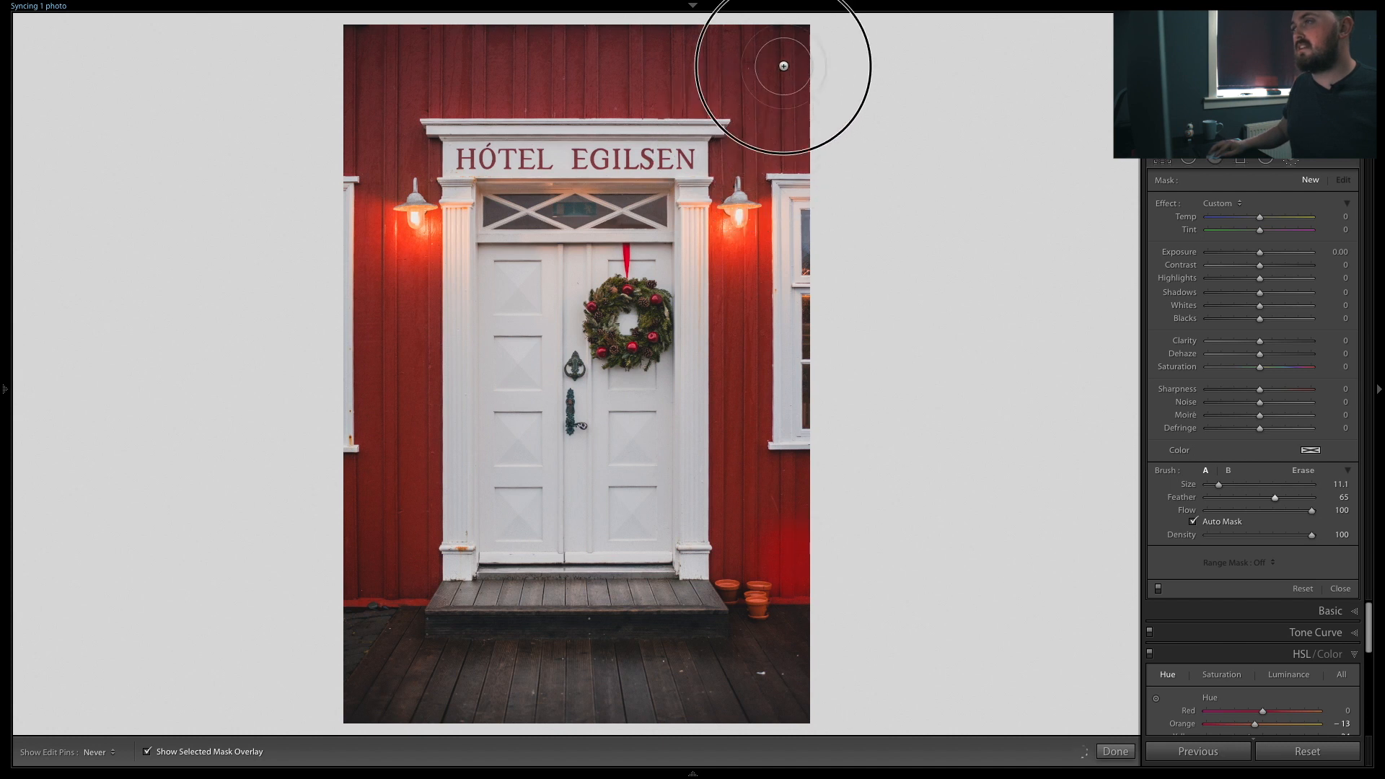
mouse_move(348, 36)
mouse_down()
mouse_move(808, 76)
mouse_move(368, 98)
mouse_move(355, 192)
mouse_move(403, 144)
mouse_move(406, 369)
mouse_move(403, 556)
mouse_move(400, 572)
mouse_move(363, 578)
mouse_move(359, 480)
mouse_move(390, 466)
mouse_move(365, 108)
mouse_up()
drag(736, 264, 732, 554)
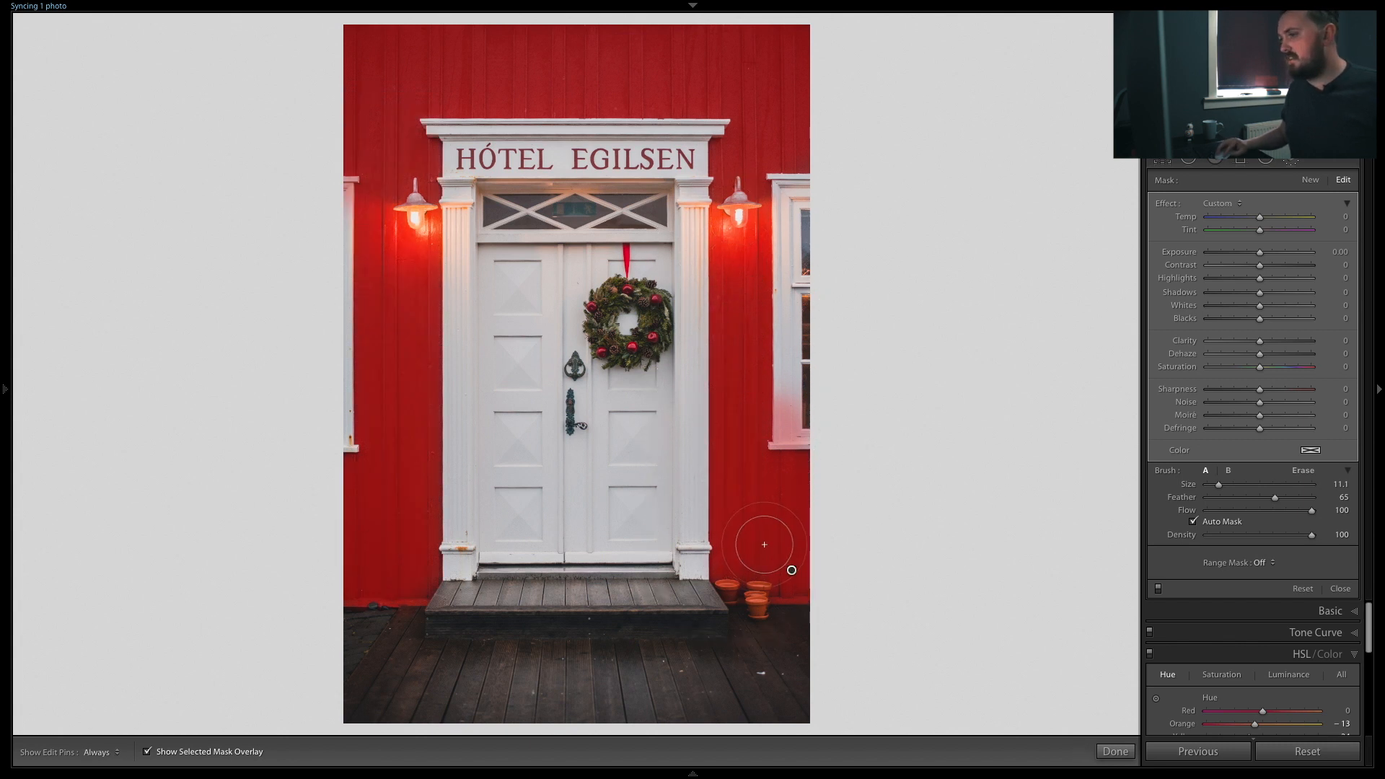
scroll(789, 539, down, 2)
scroll(789, 562, down, 2)
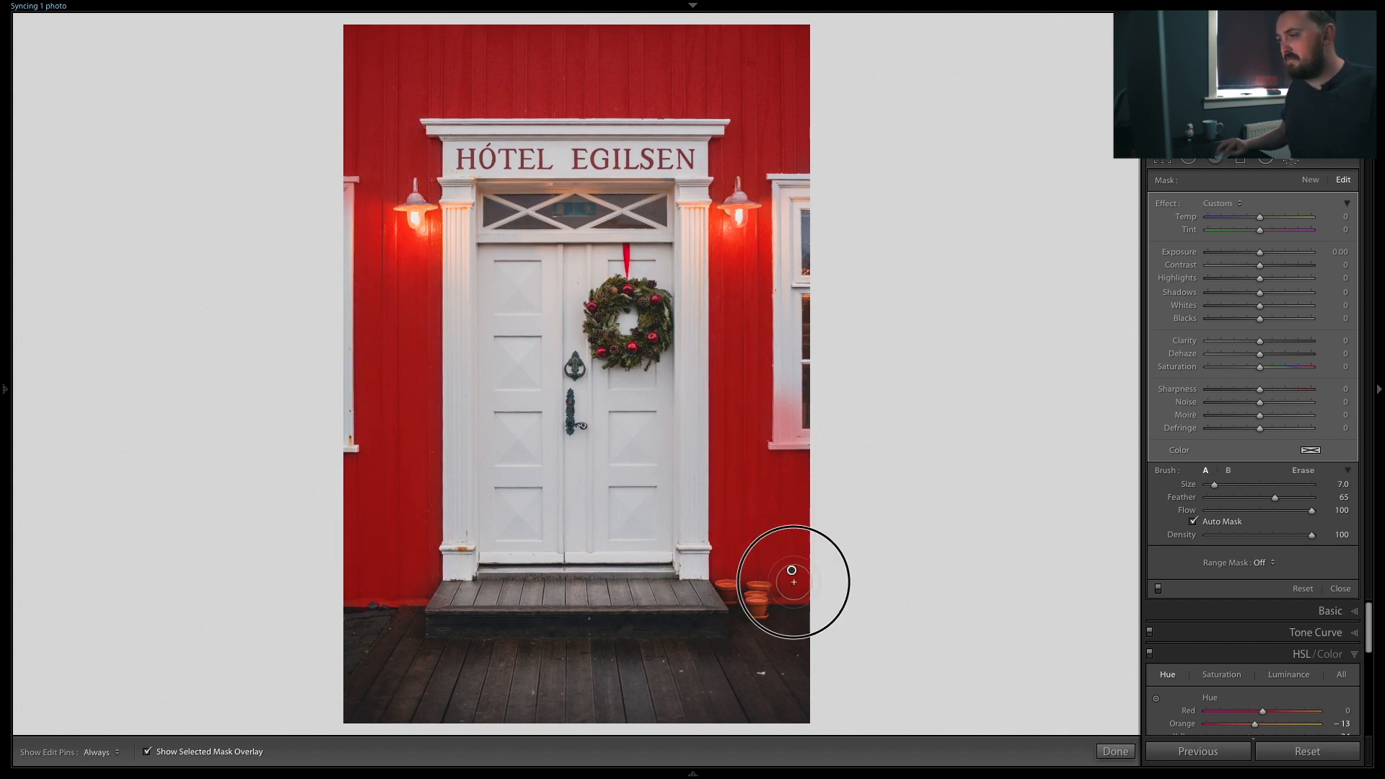
Step: Hide the mask overlay and set the brushed area's Saturation to -100
click(147, 751)
drag(1259, 366, 1210, 368)
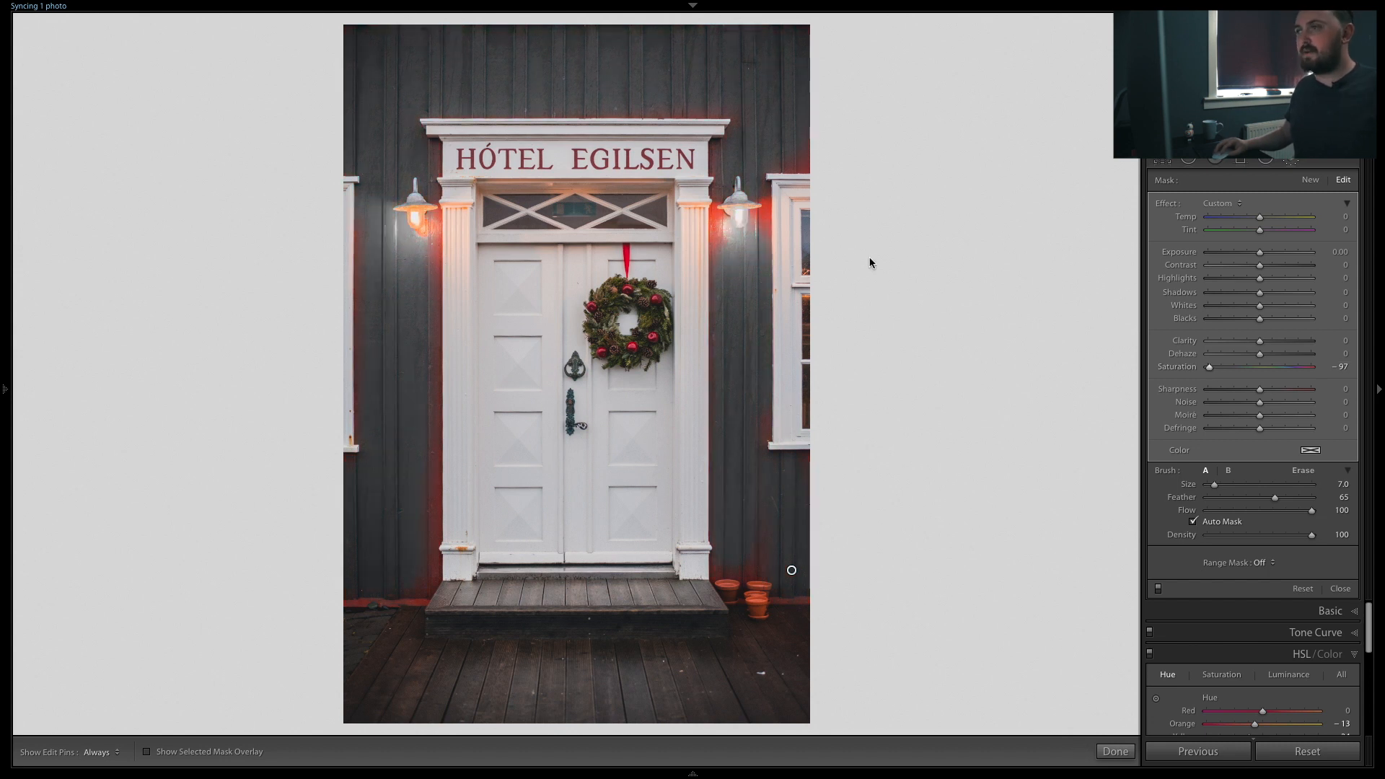
key(minus)
key(minus)
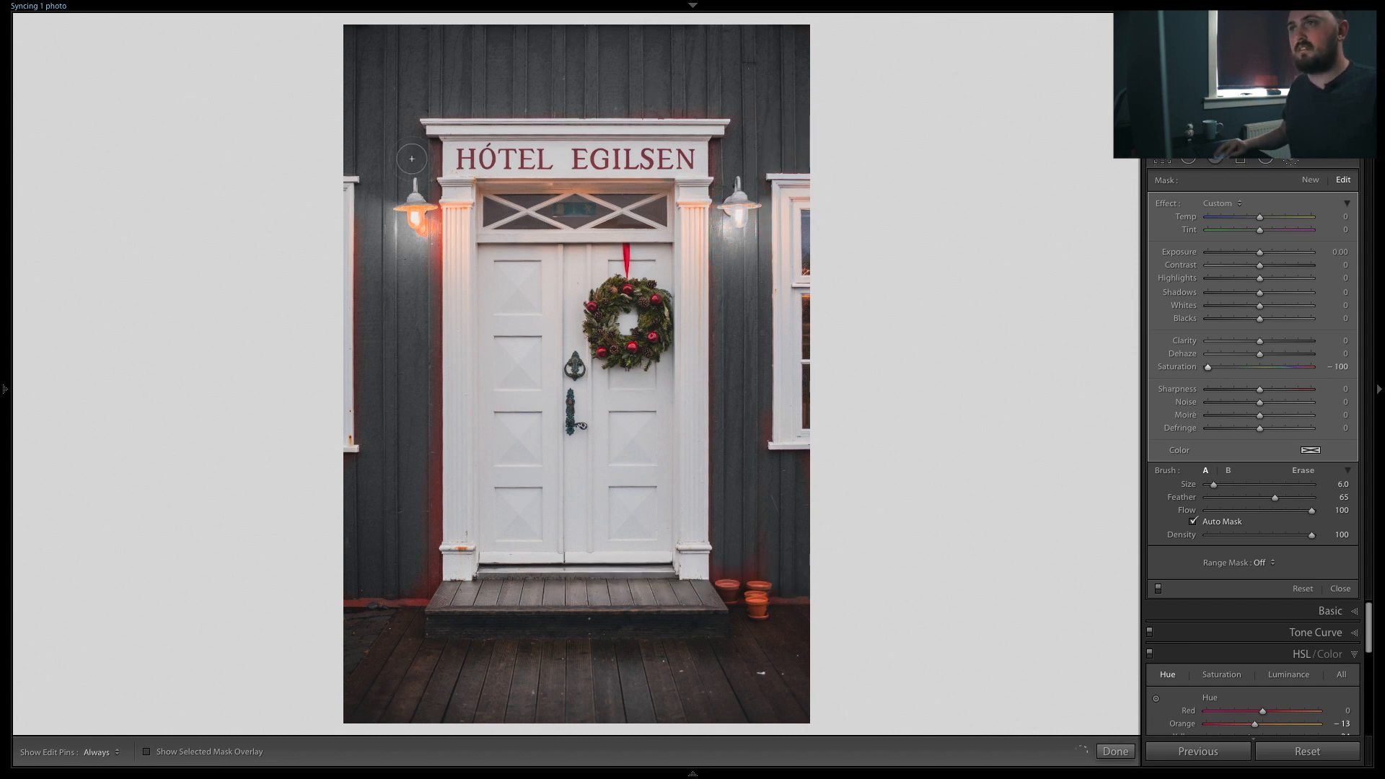
Step: Brush in the remaining wall beside the left lamp and raise the mask's Exposure to 0.54
mouse_move(429, 405)
mouse_down()
mouse_move(355, 593)
mouse_move(784, 595)
mouse_move(717, 217)
mouse_move(357, 327)
mouse_up()
key(h)
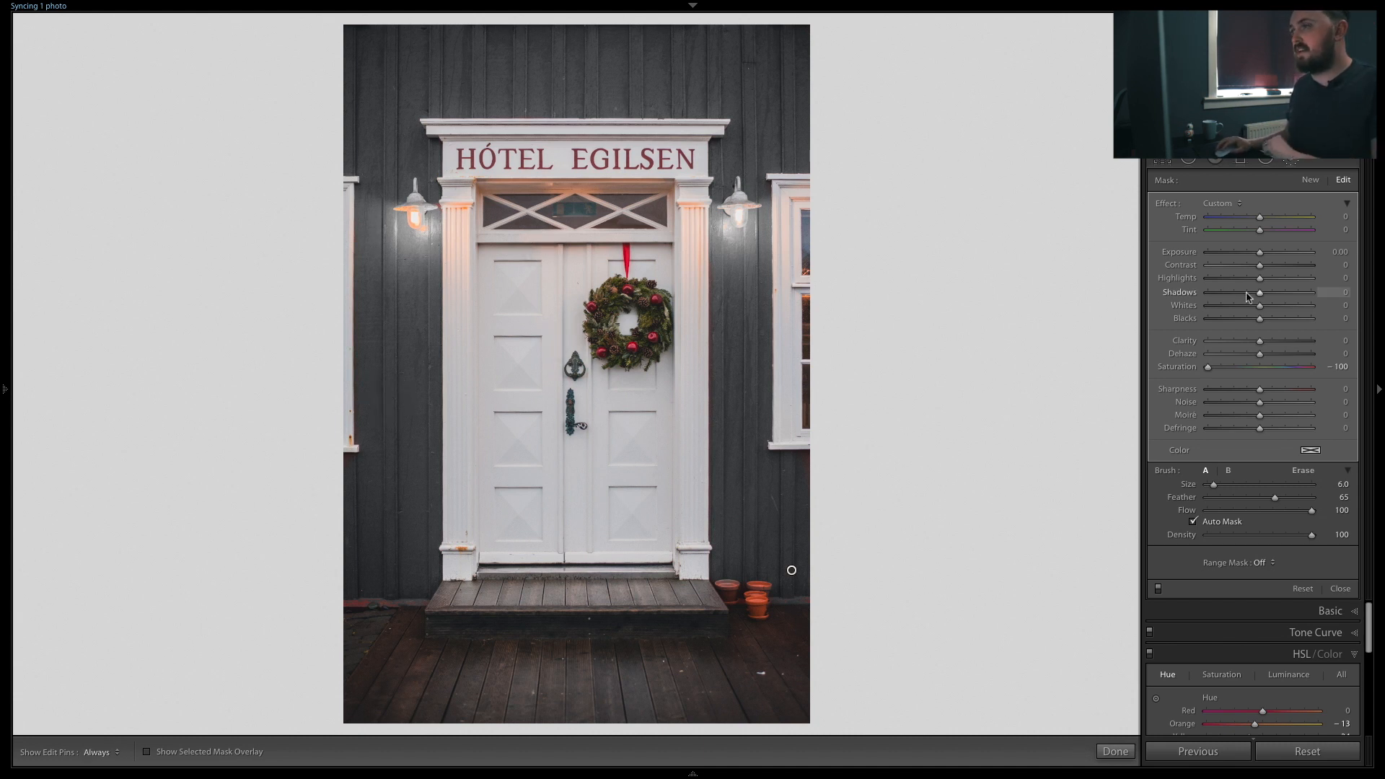
drag(1260, 255, 1268, 255)
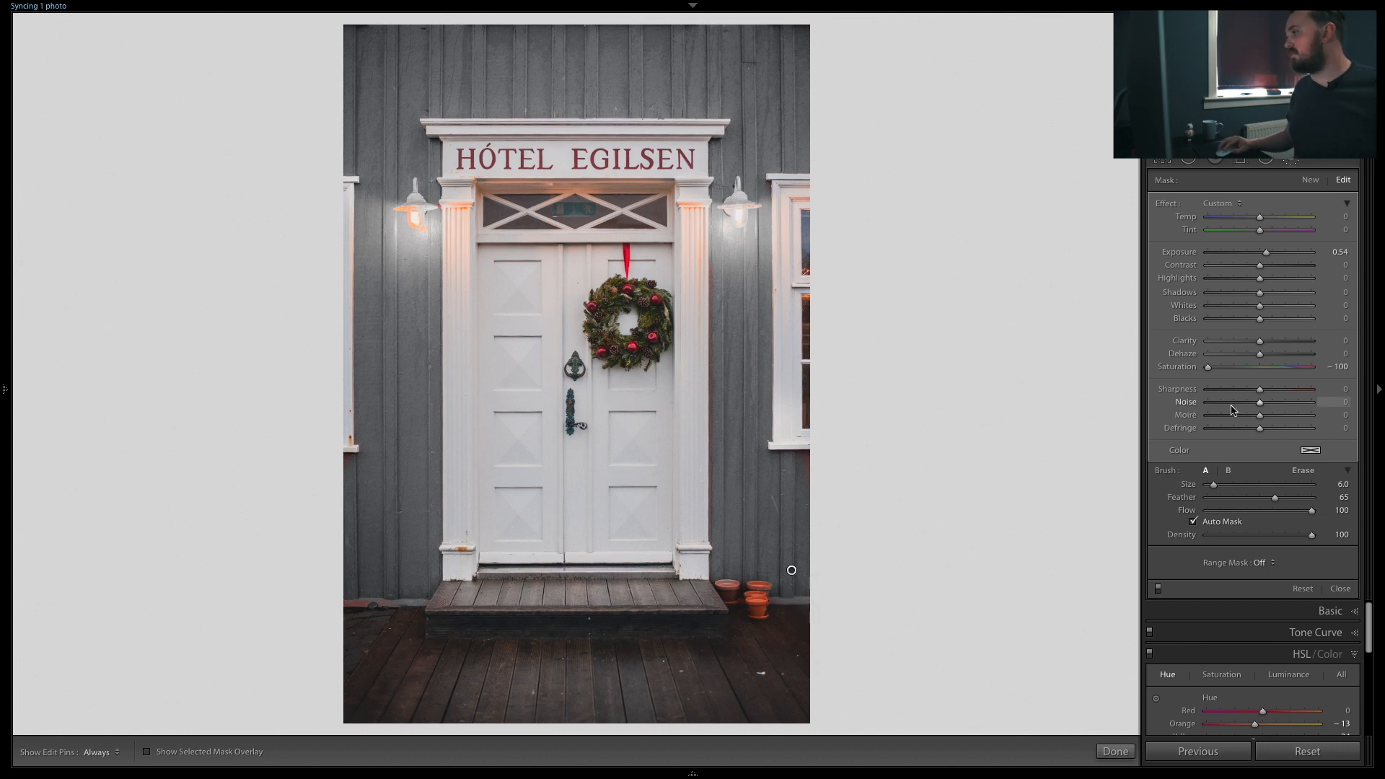
Step: Tint the masked wall through the brush Color picker, trying red, yellow and green before choosing blue at hue 238 with lowered saturation
click(1309, 450)
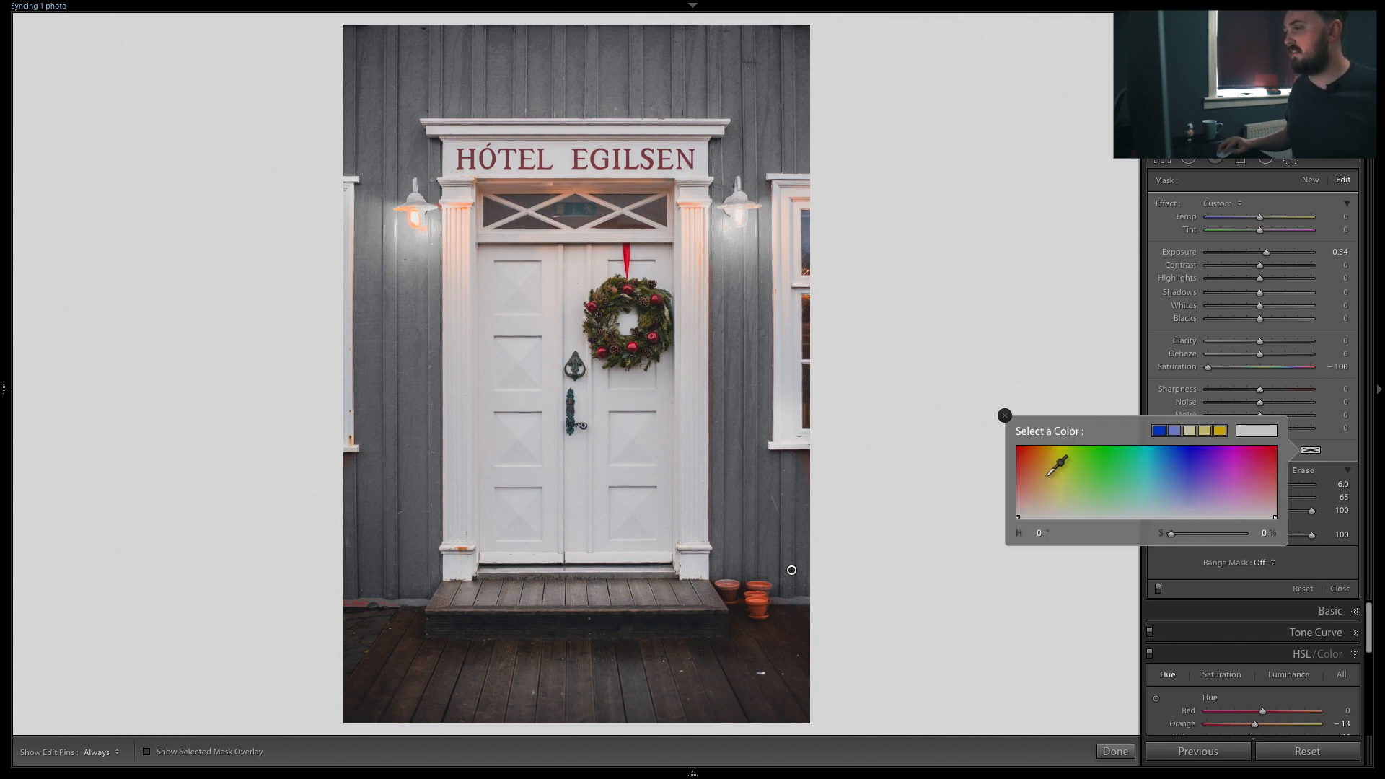
click(1018, 454)
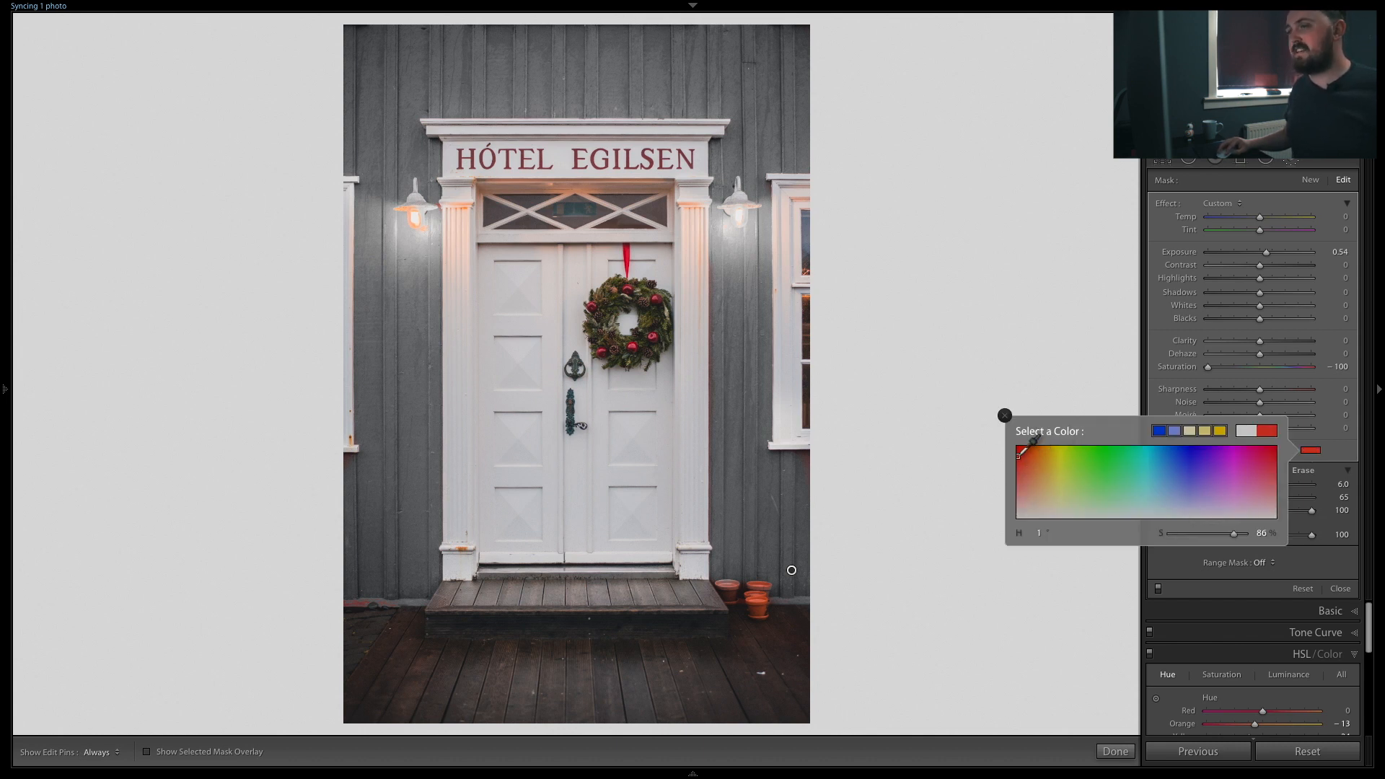
click(1024, 472)
drag(1053, 462, 1048, 451)
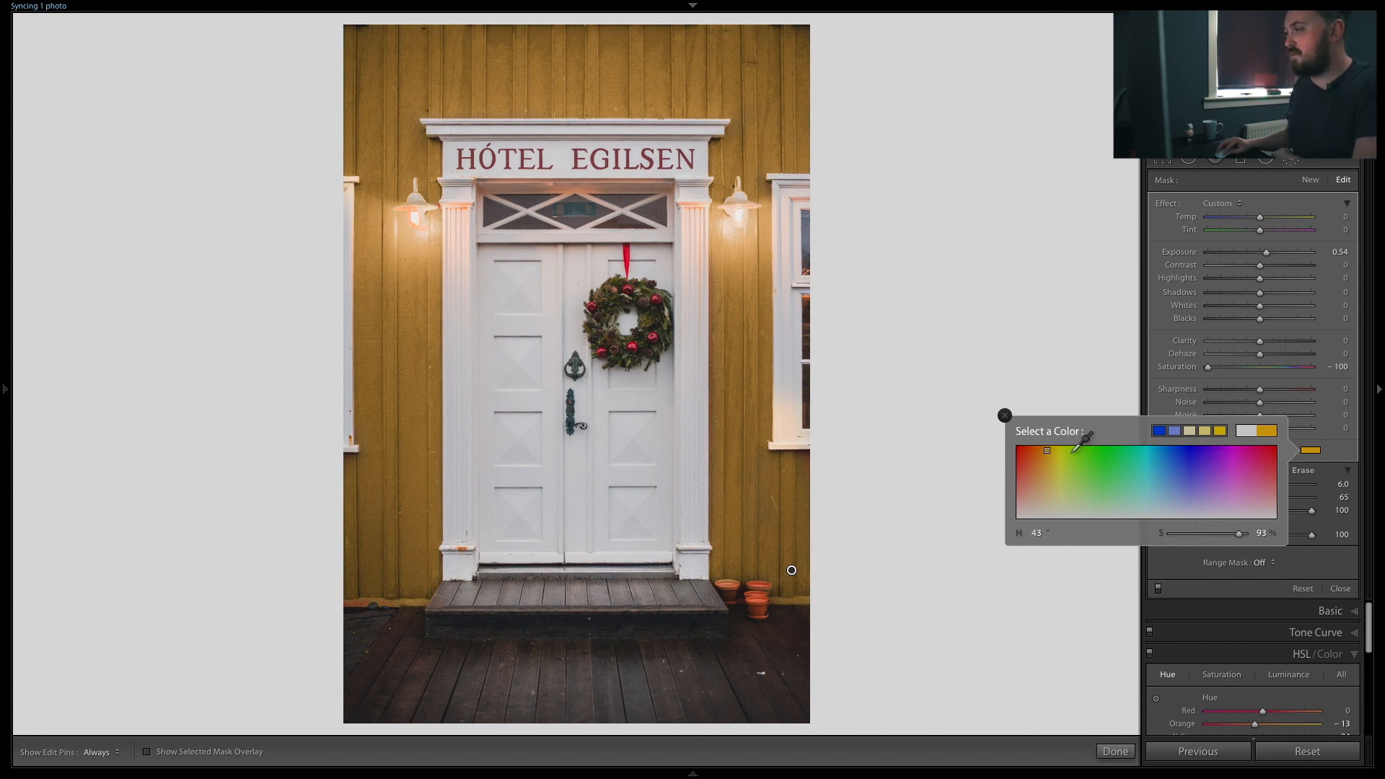
drag(1085, 451, 1089, 474)
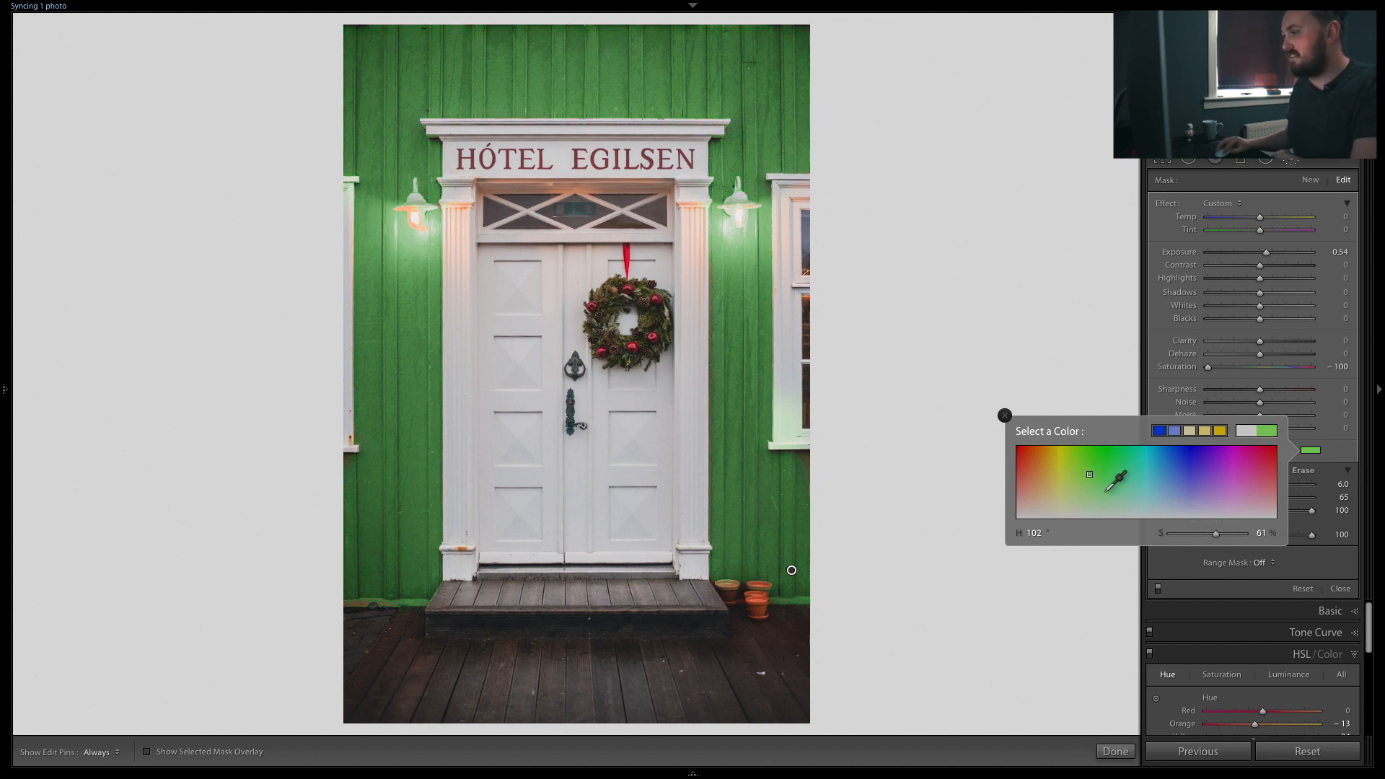
drag(1215, 535, 1198, 535)
click(1127, 449)
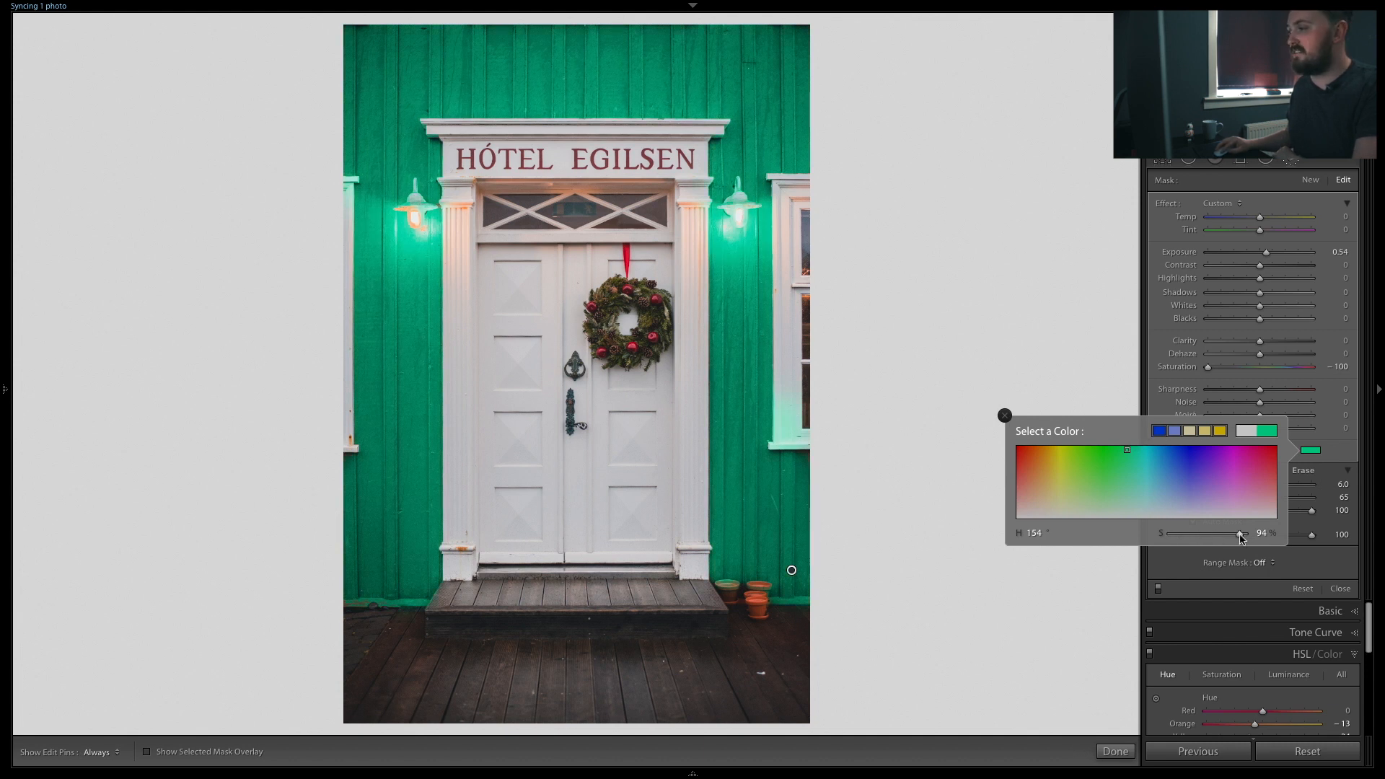
drag(1240, 537, 1186, 536)
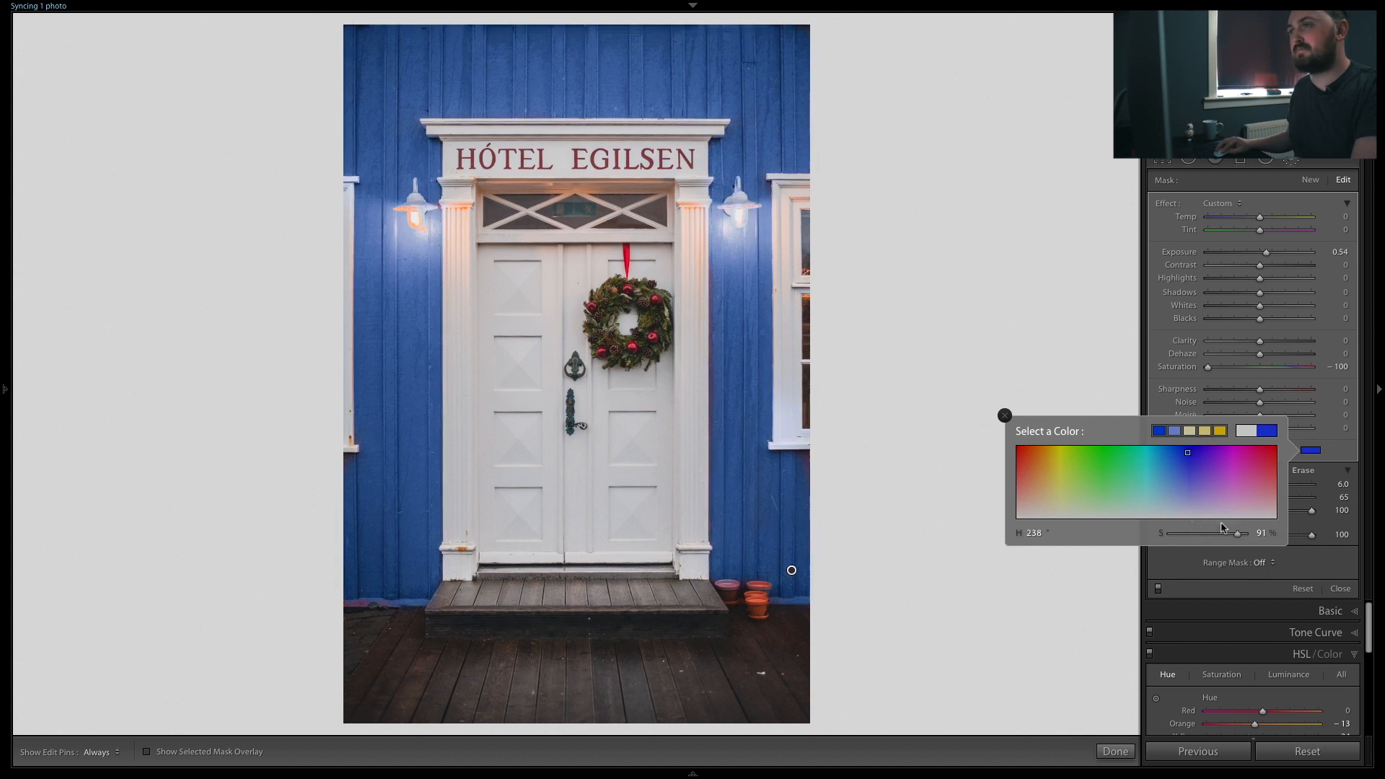
drag(1237, 534, 1192, 535)
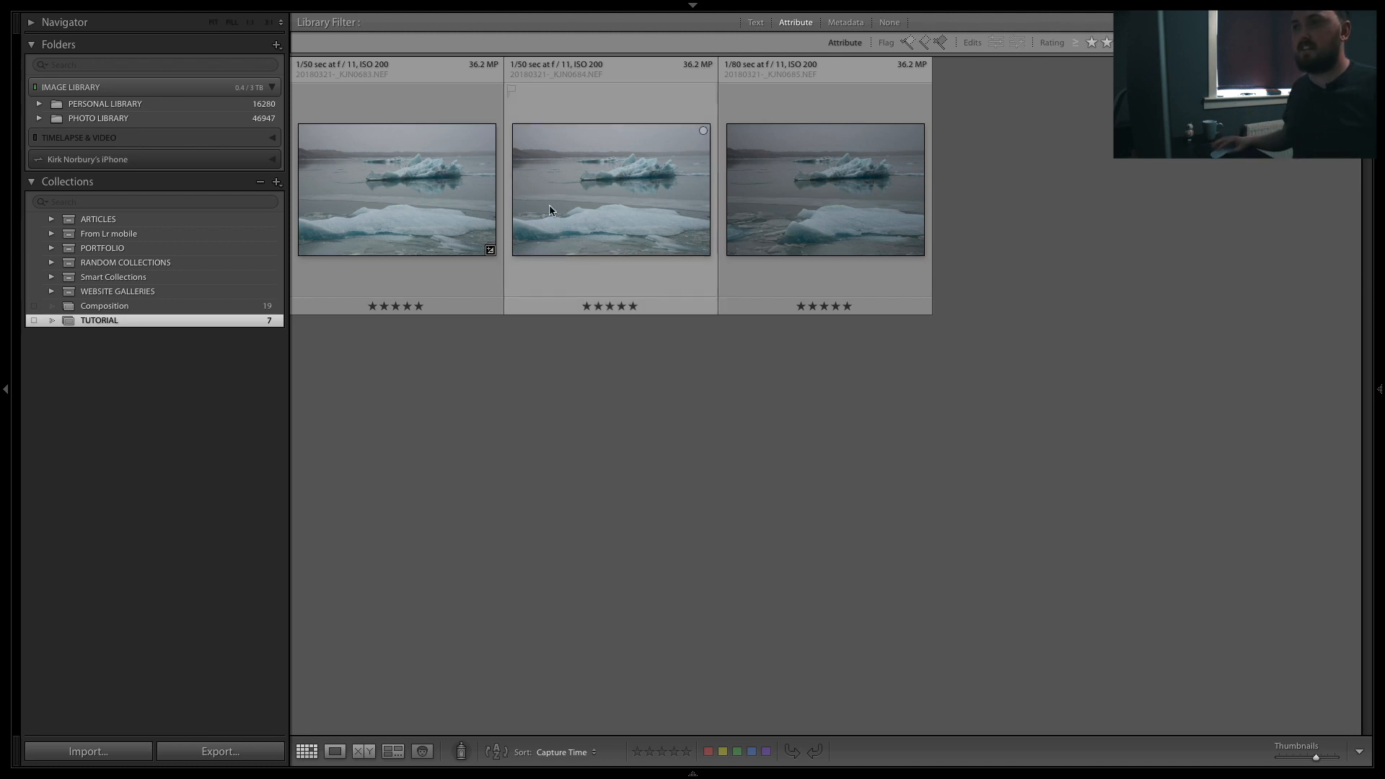
Step: Open the first iceberg photo in Develop and set its Exposure to -0.25
click(419, 206)
key(d)
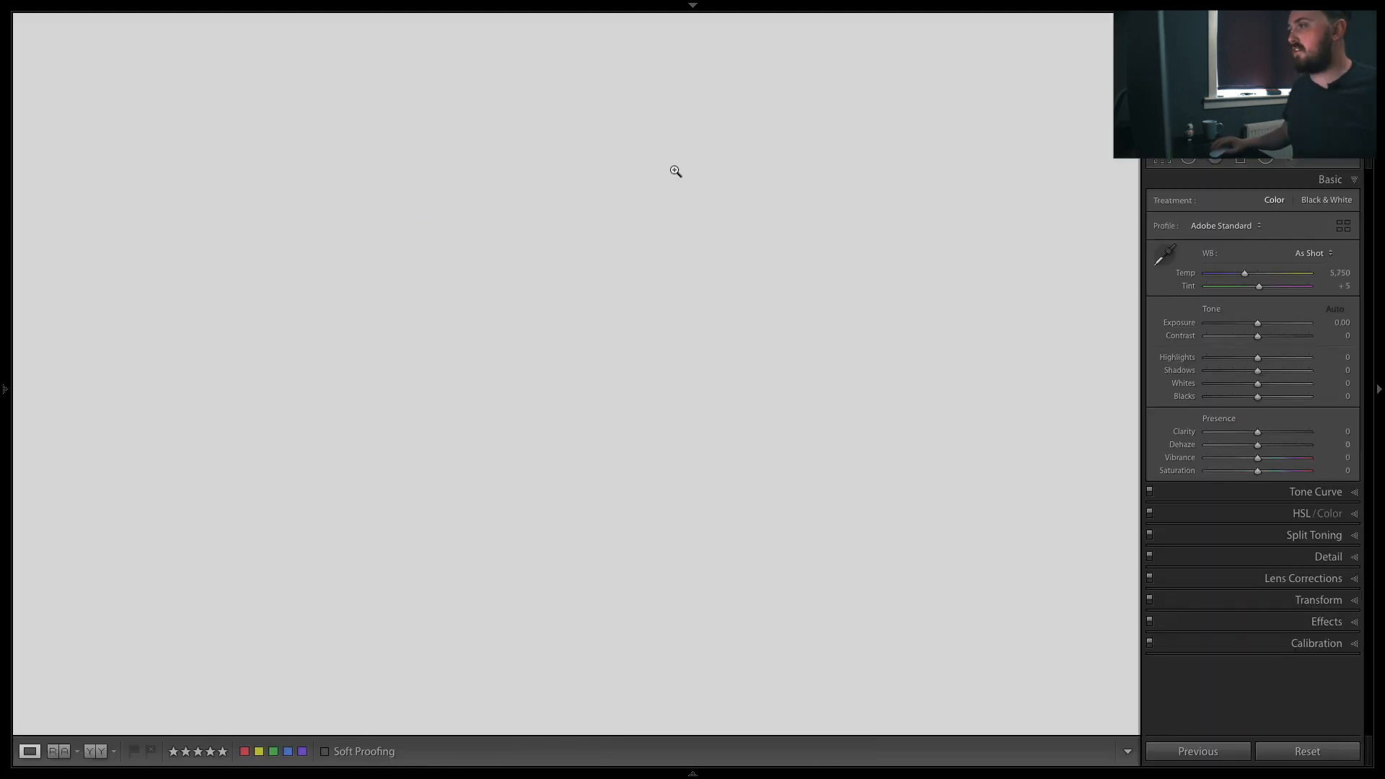
drag(1260, 326, 1257, 327)
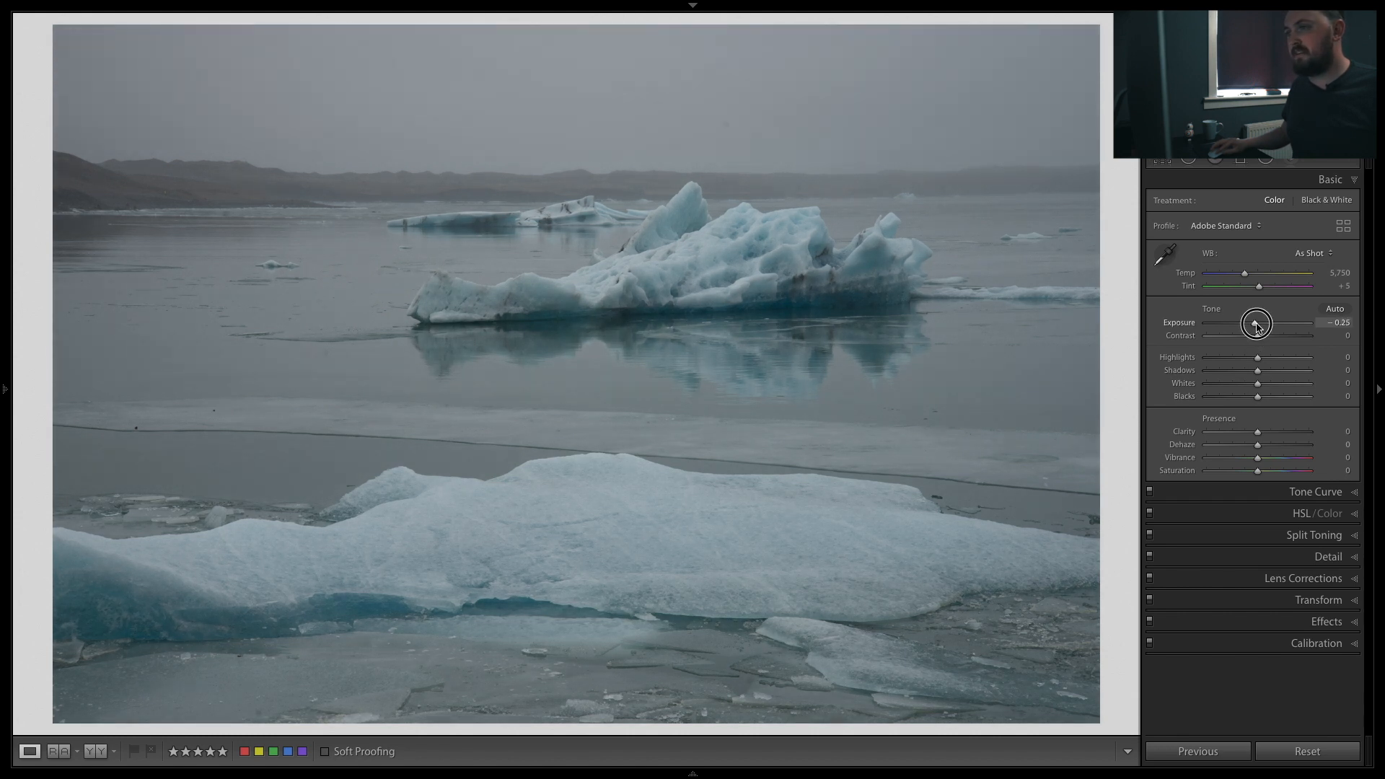
key(g)
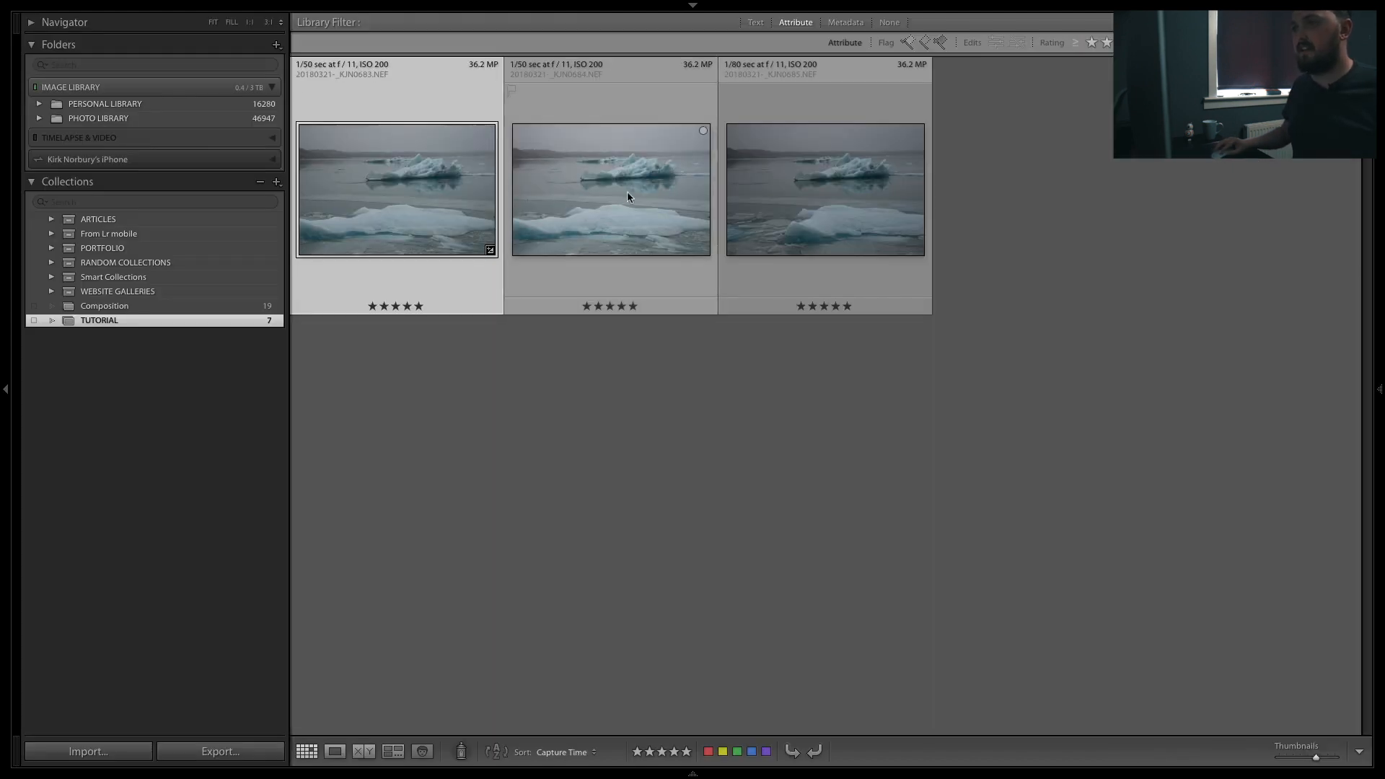
click(606, 195)
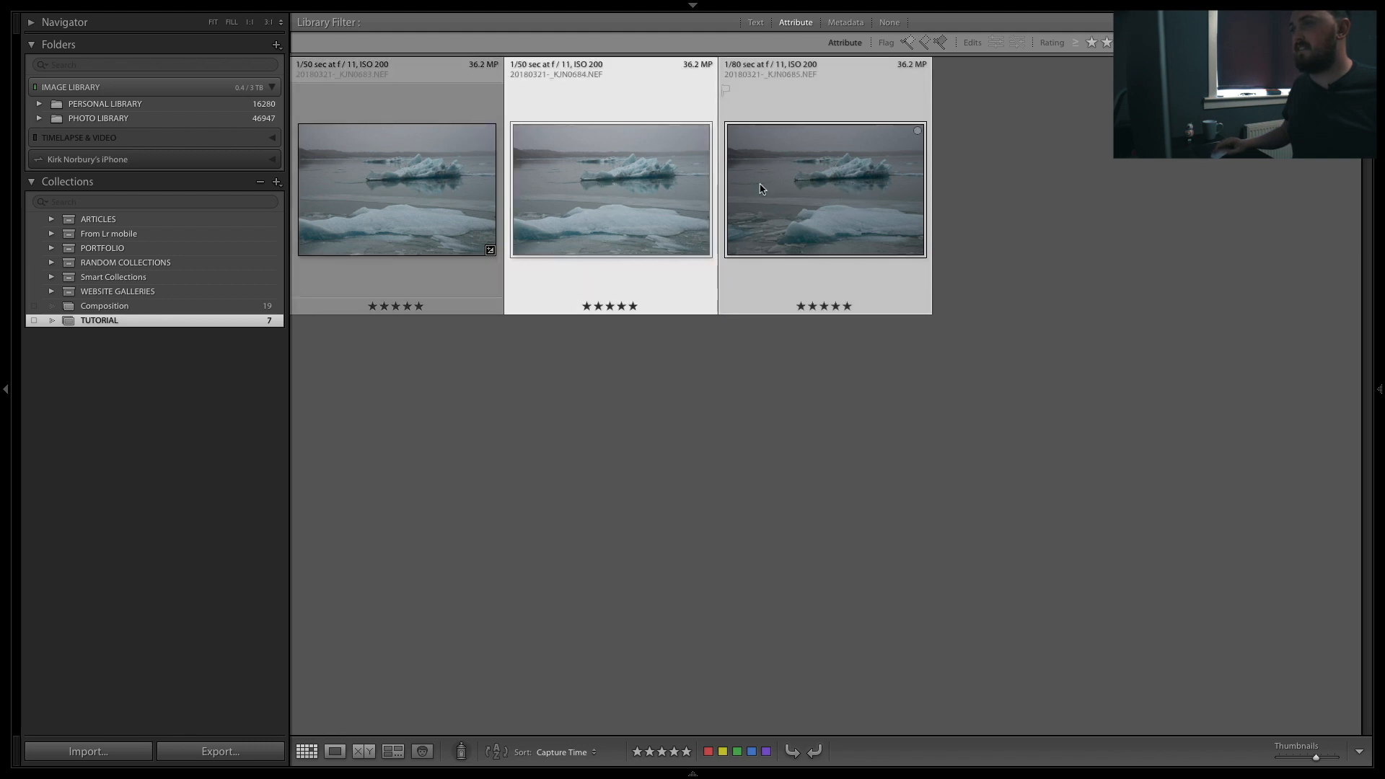
right_click(808, 177)
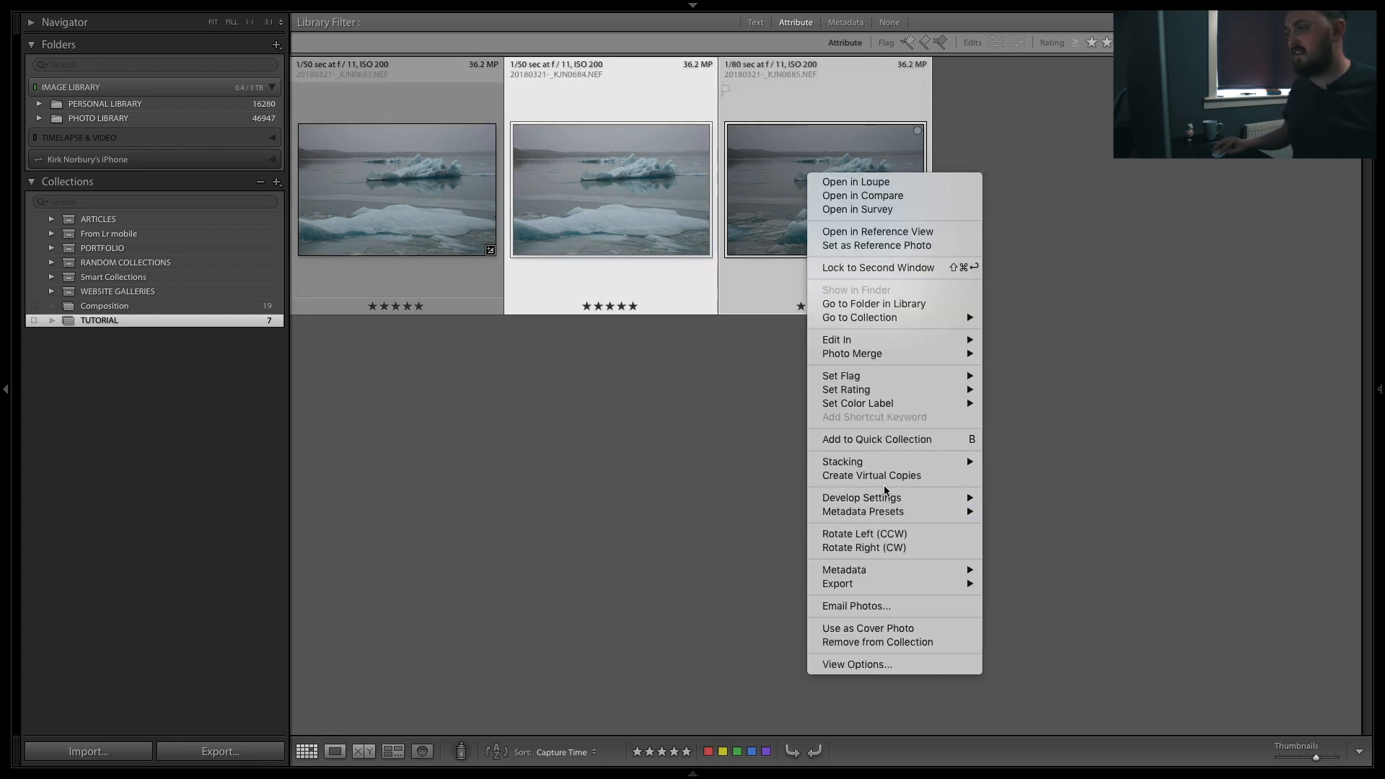
mouse_move(884, 498)
click(1036, 566)
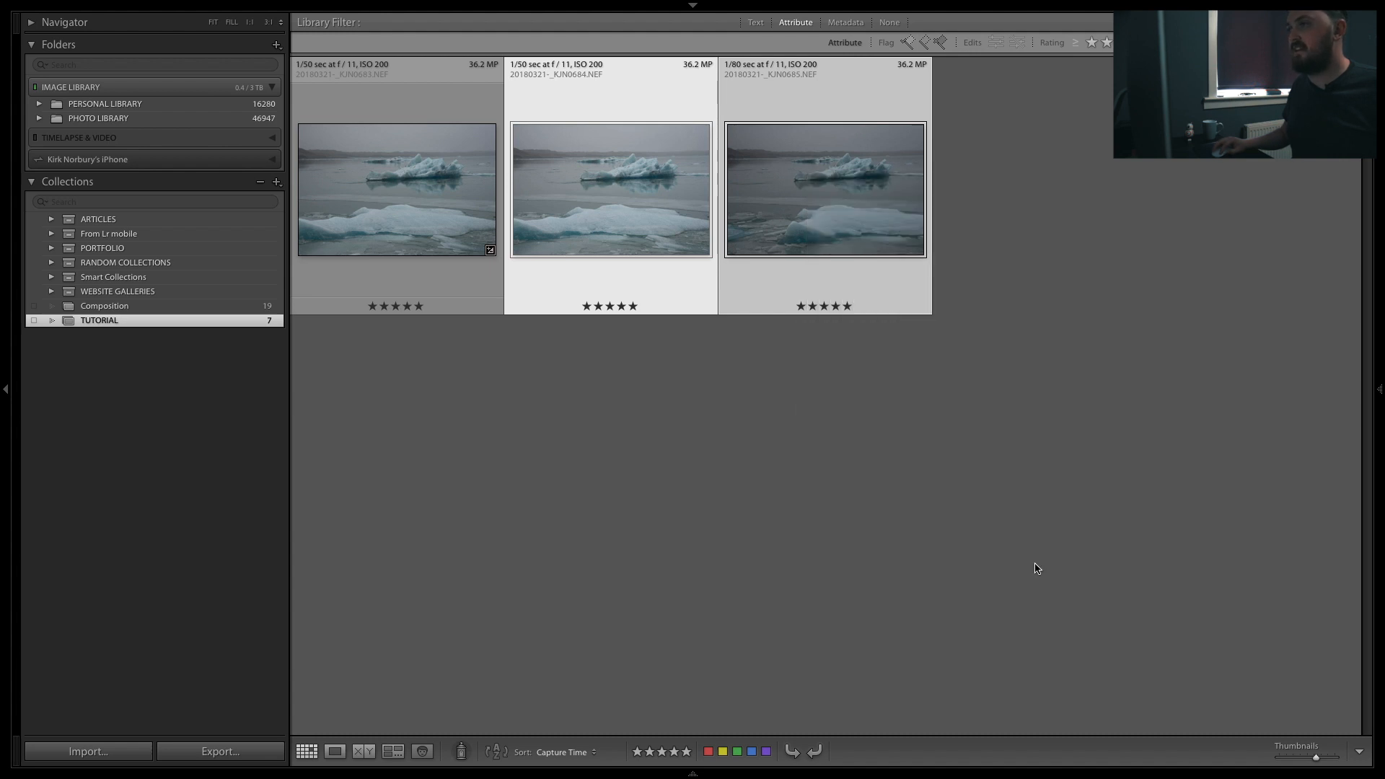
click(743, 369)
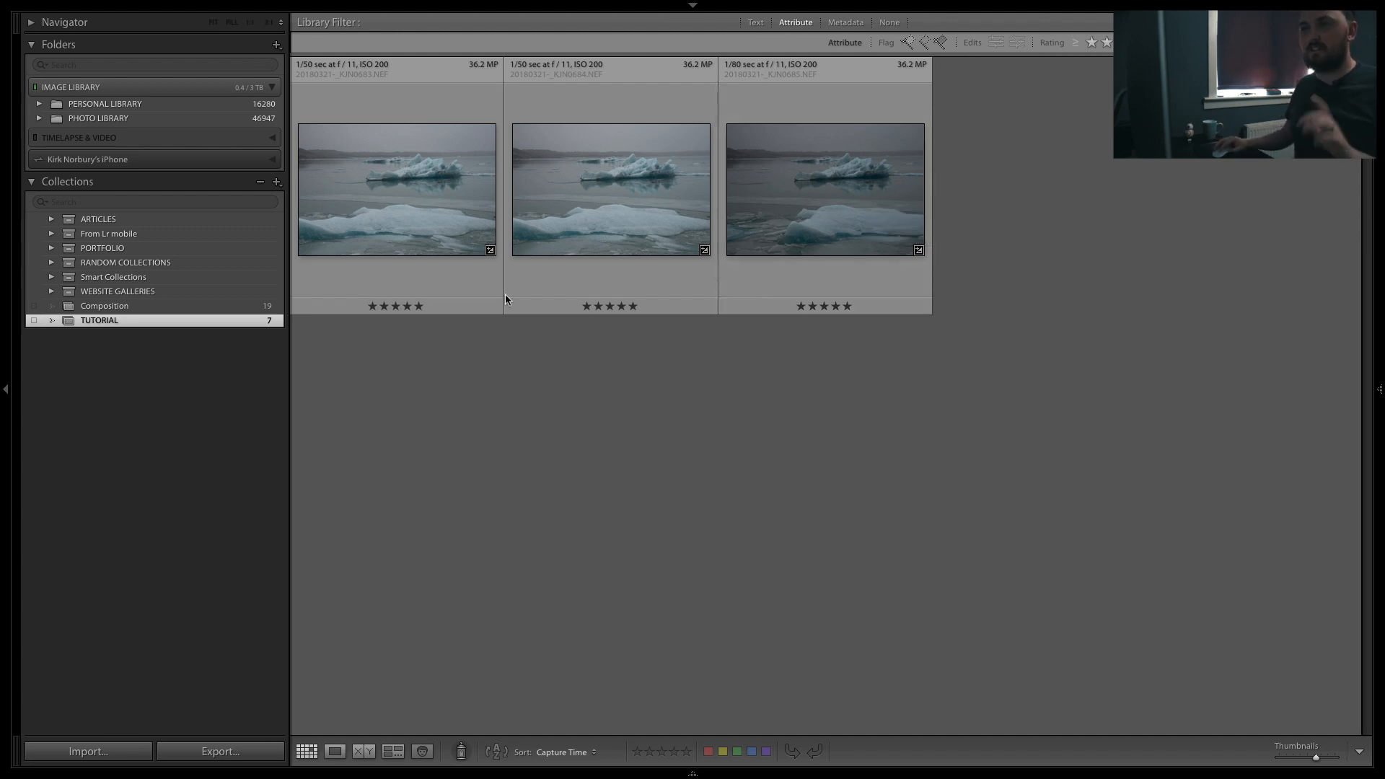
Step: Select all three iceberg photos and apply Match Total Exposures to them
click(460, 249)
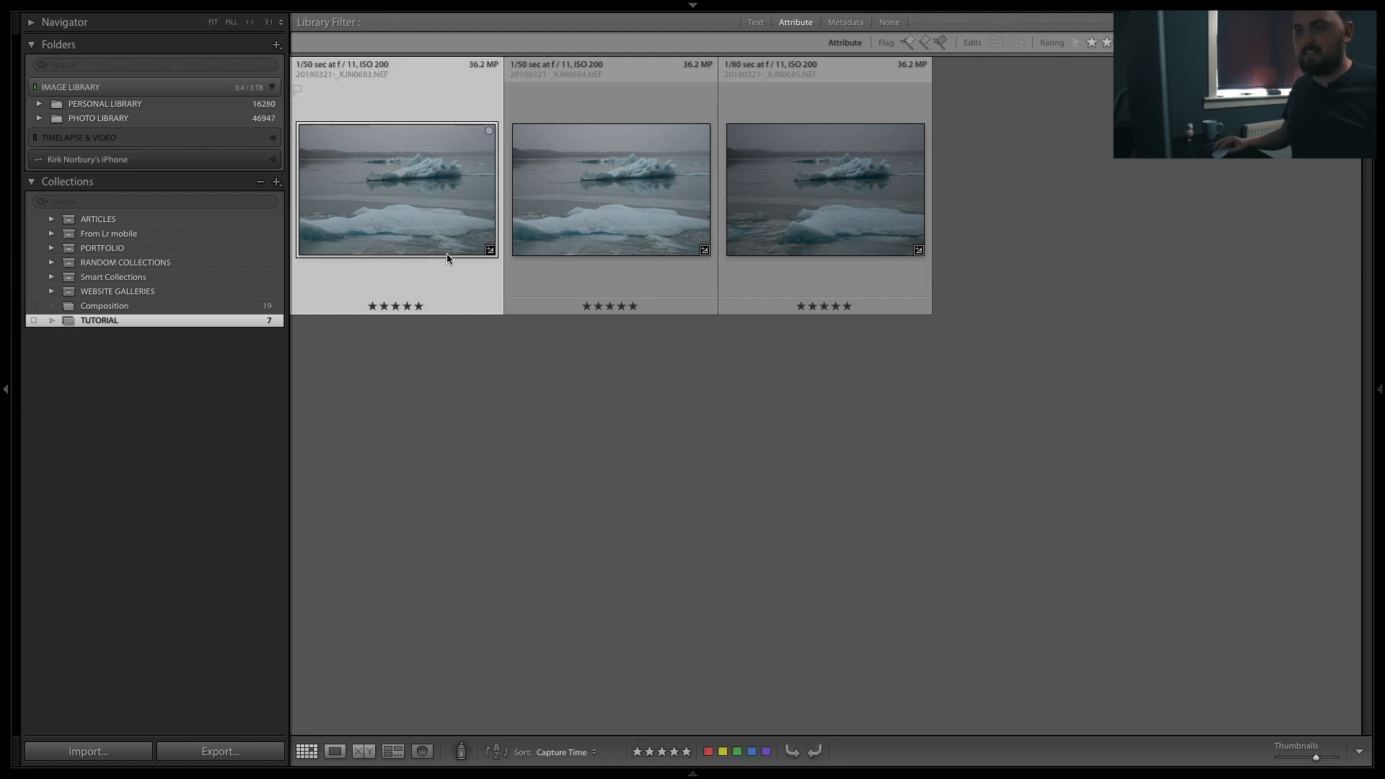
key(d)
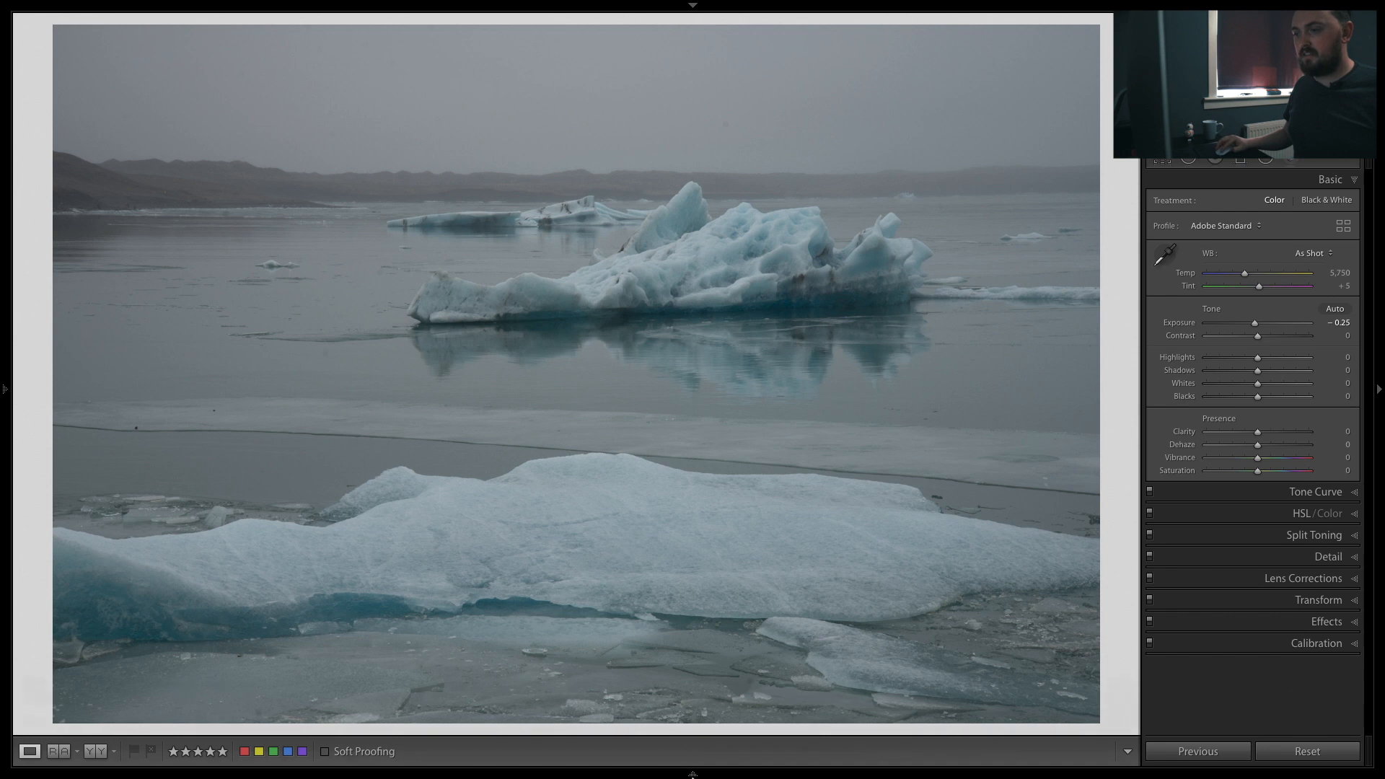
mouse_move(696, 774)
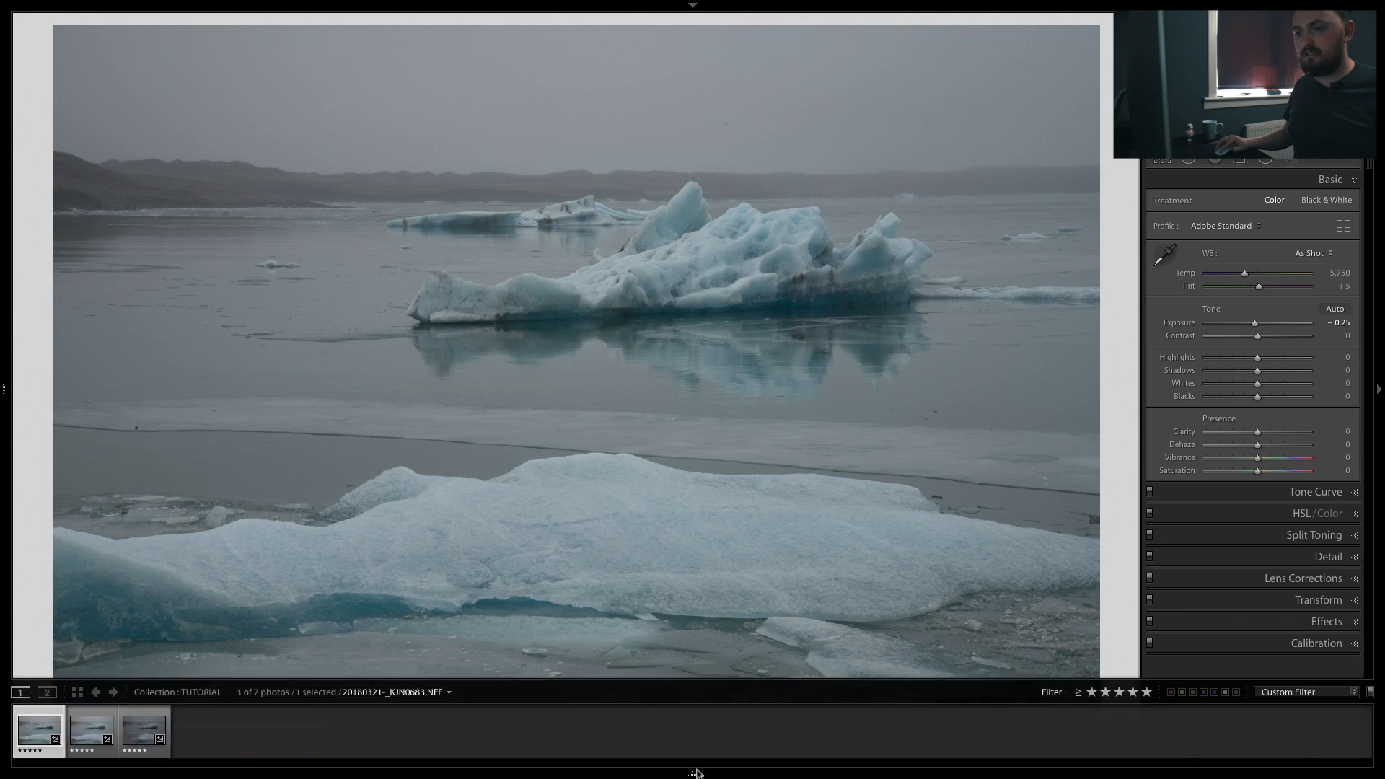
shift+click(149, 735)
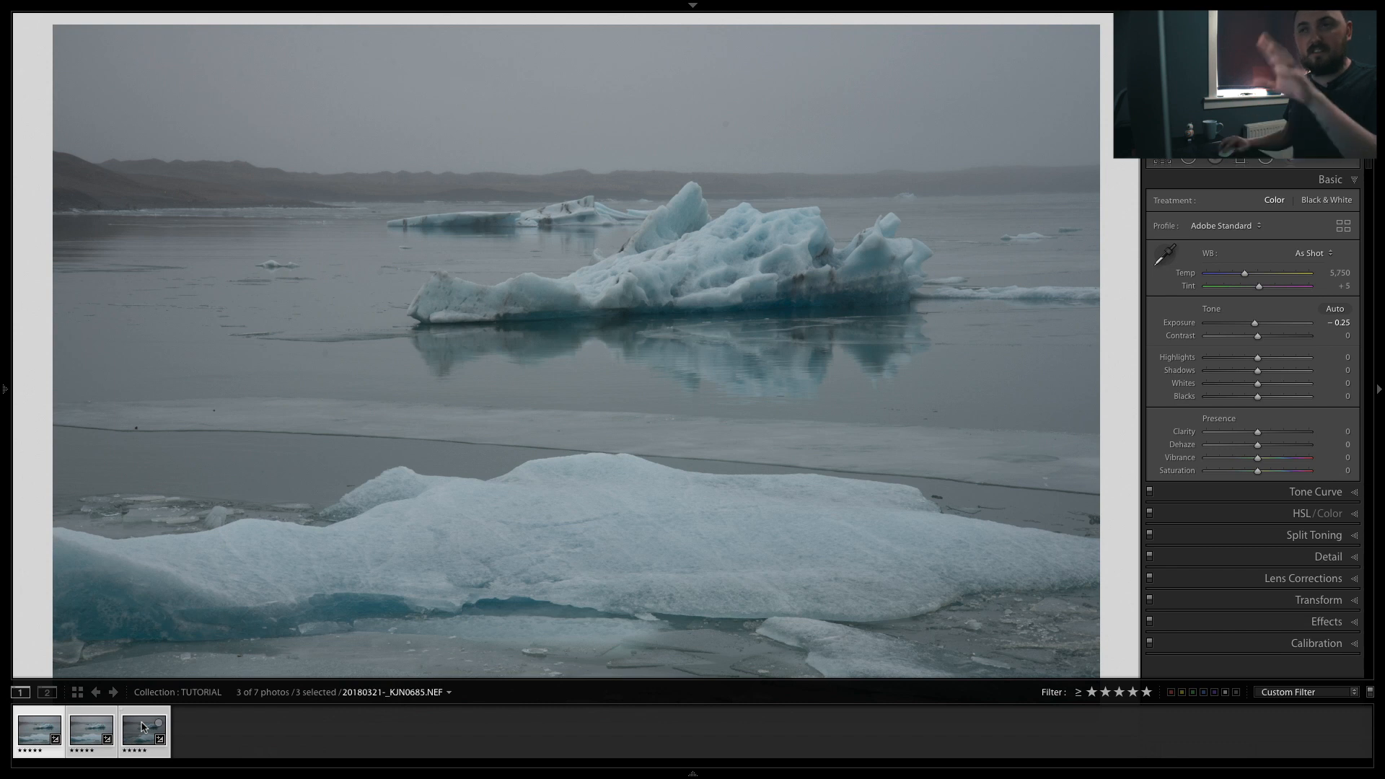
click(289, 10)
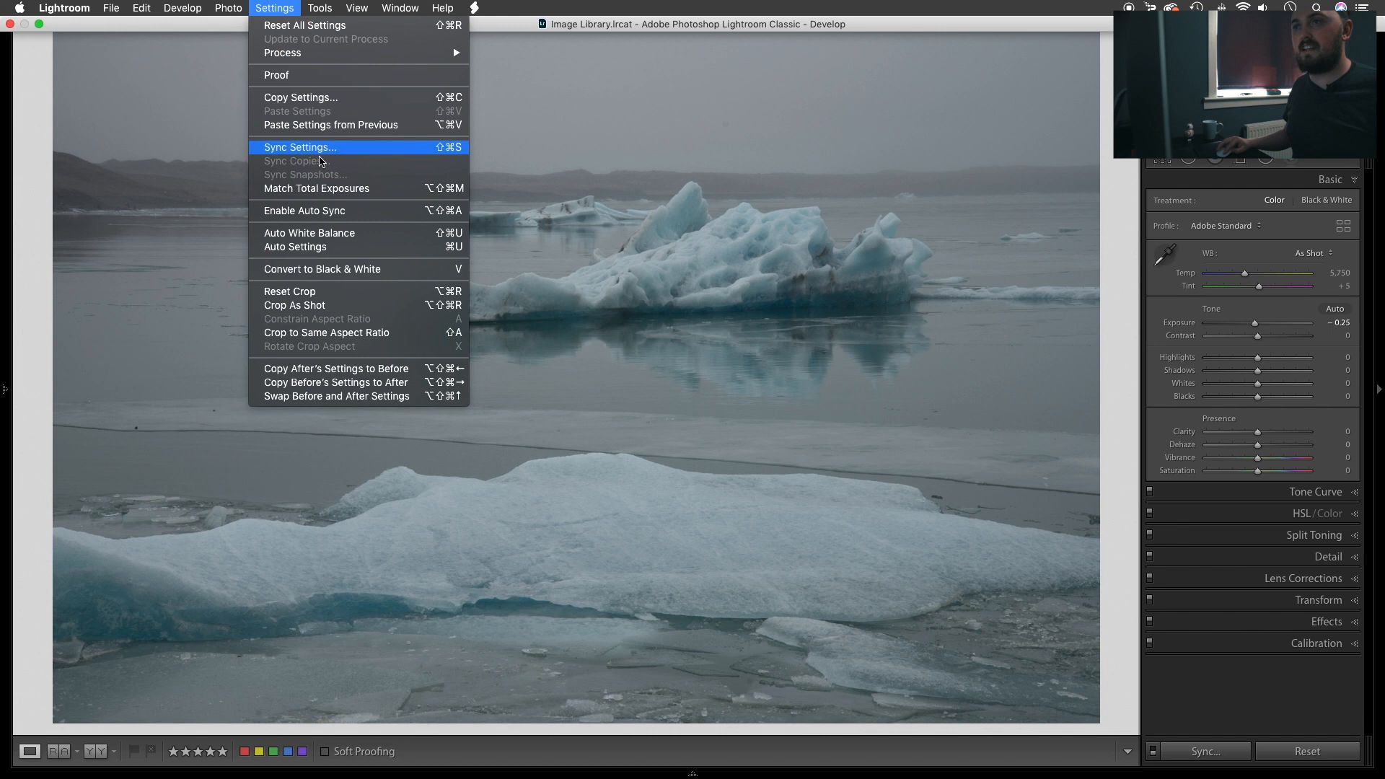
click(327, 189)
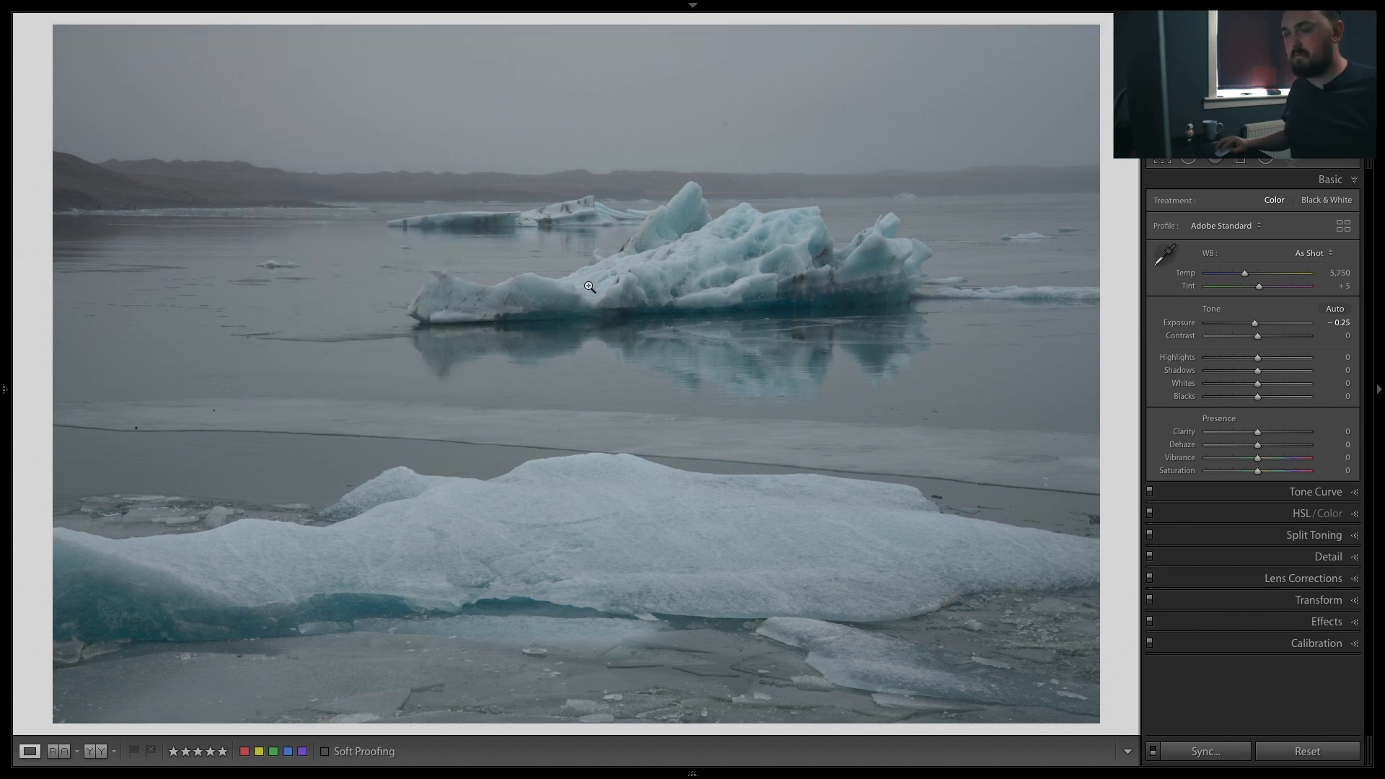
Step: Compare the three iceberg photos one after another in loupe view
key(g)
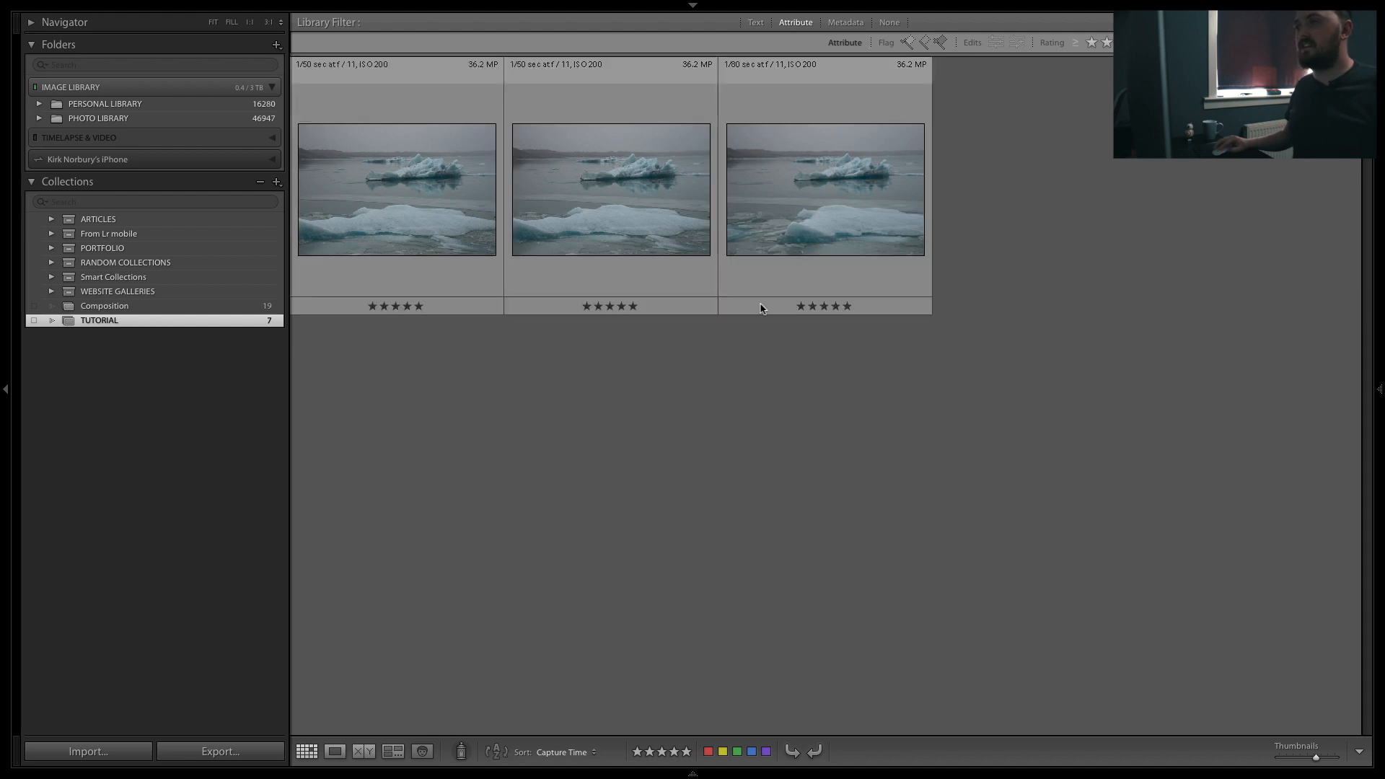
click(846, 182)
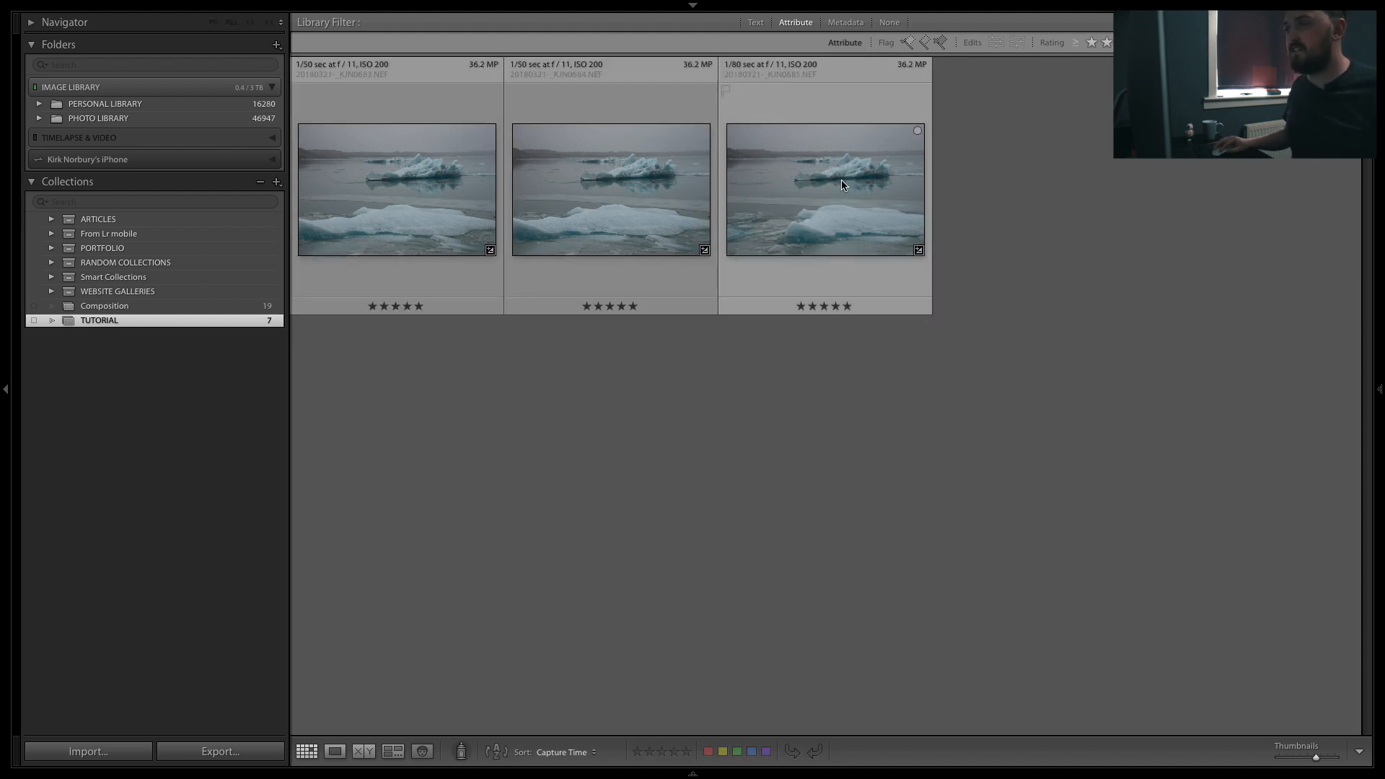
key(e)
key(Right)
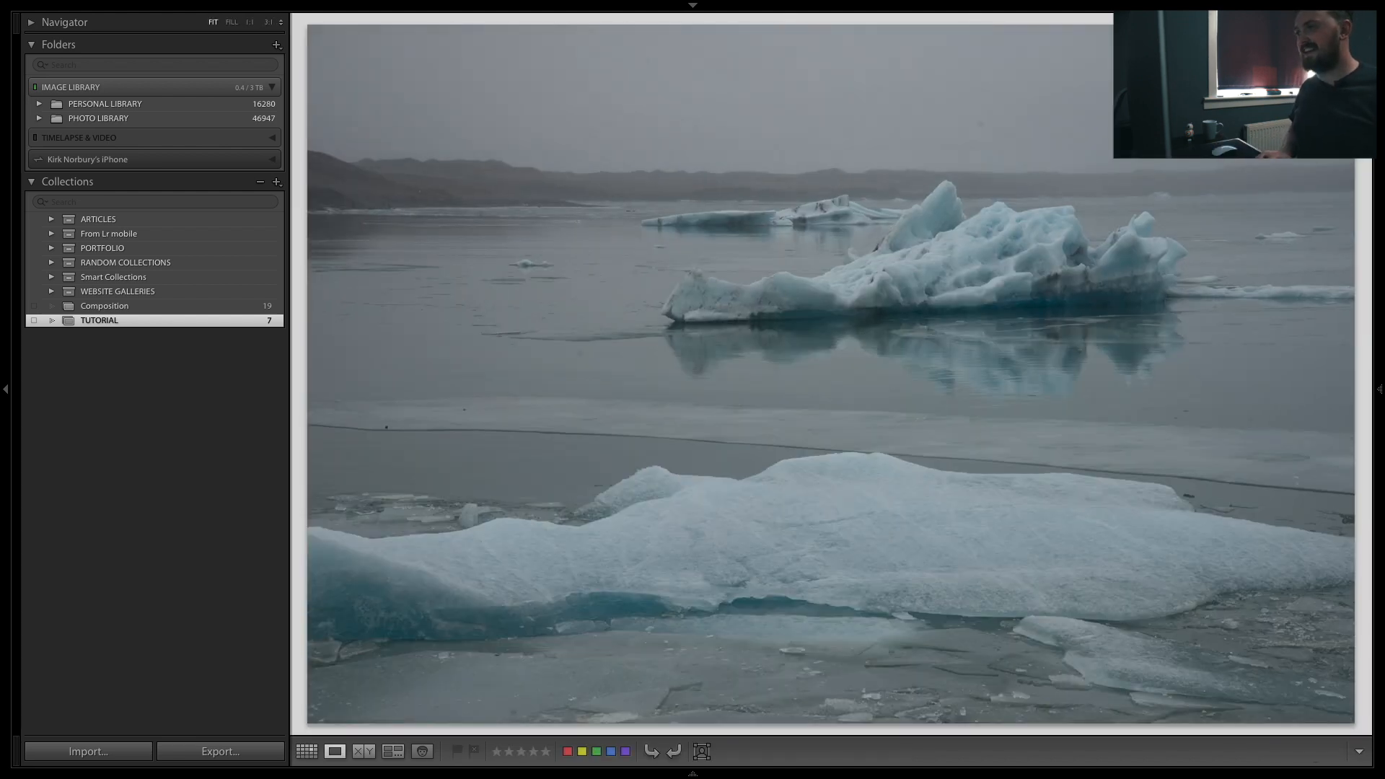
key(Right)
key(Left)
Step: Move on to the turf church photo and expand the Tone Curve panel
key(Right)
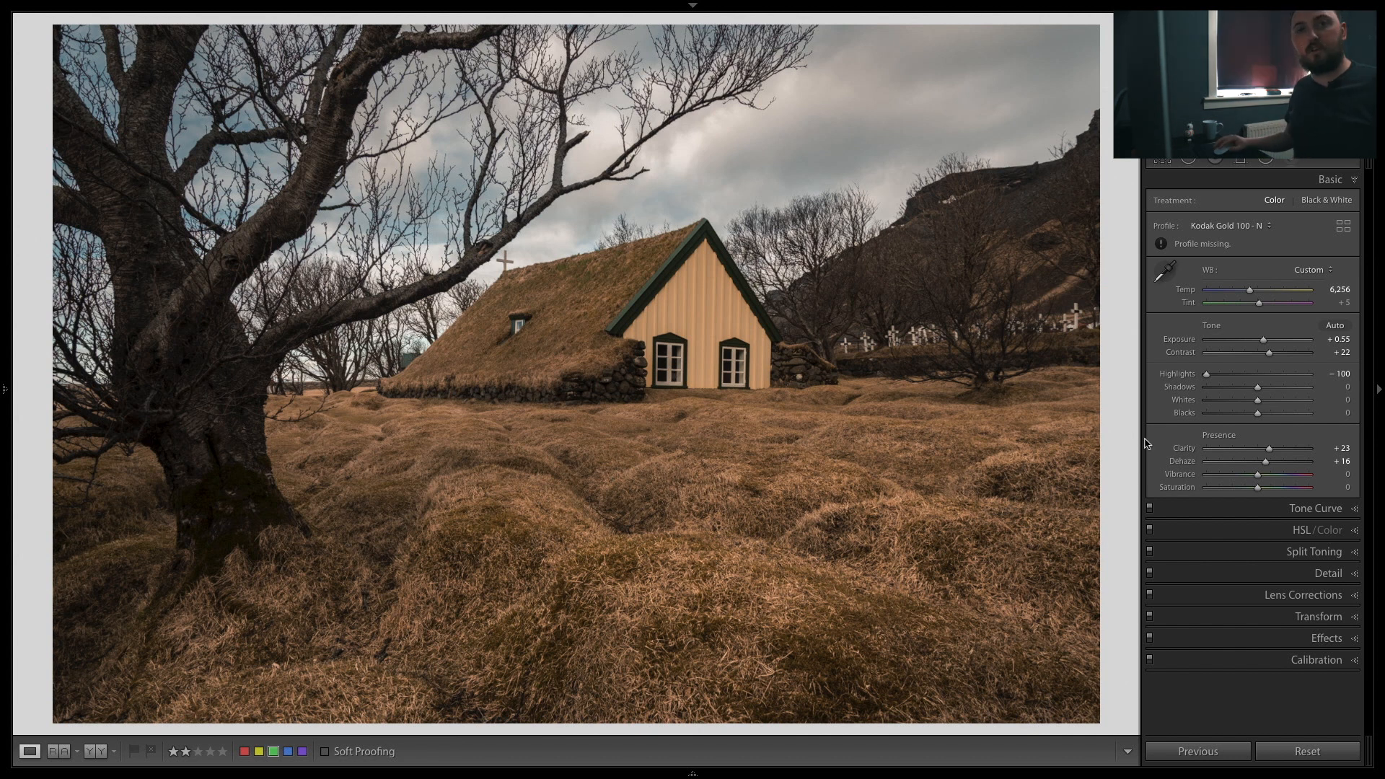
click(1319, 508)
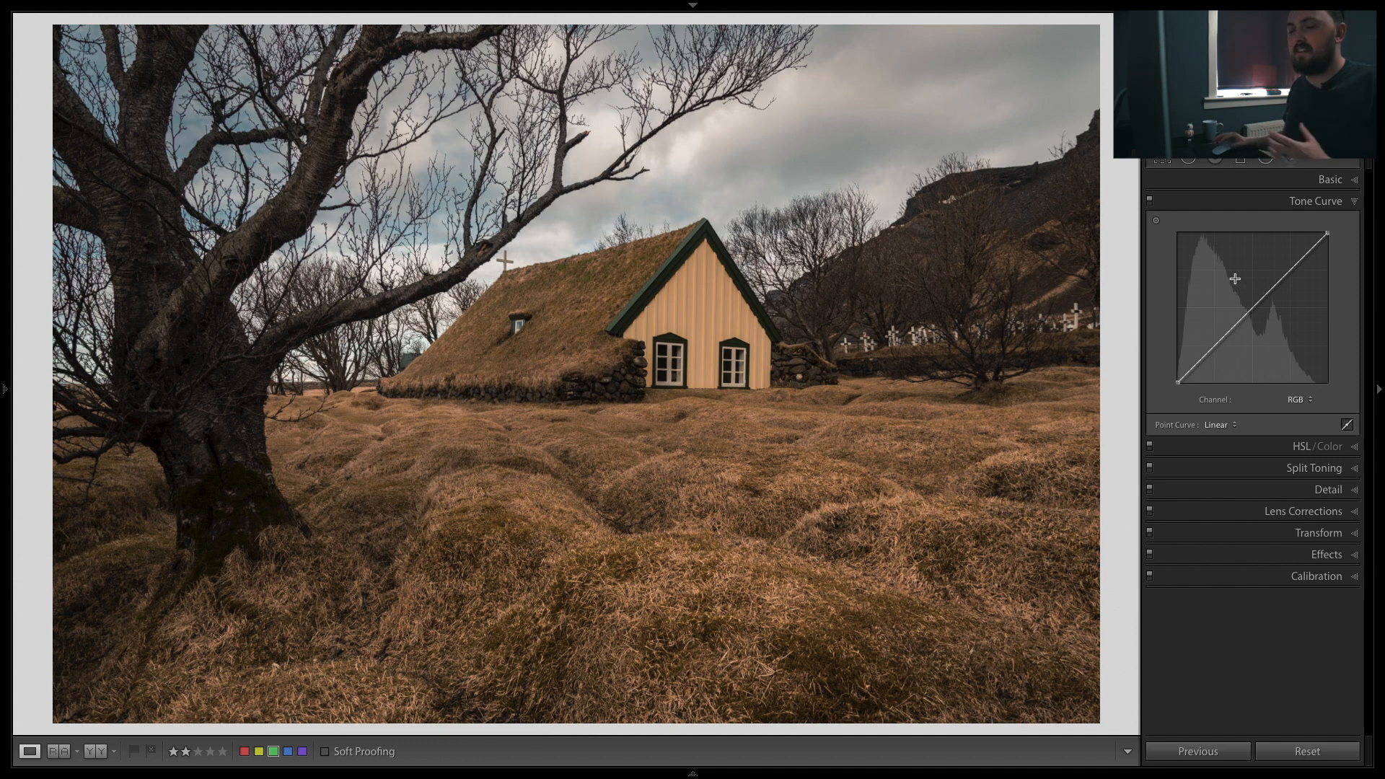
Step: Add a row of control points along the diagonal of the RGB point curve from highlights down to shadows
click(1296, 263)
click(1270, 291)
click(1243, 318)
click(1220, 342)
click(1197, 366)
click(1220, 345)
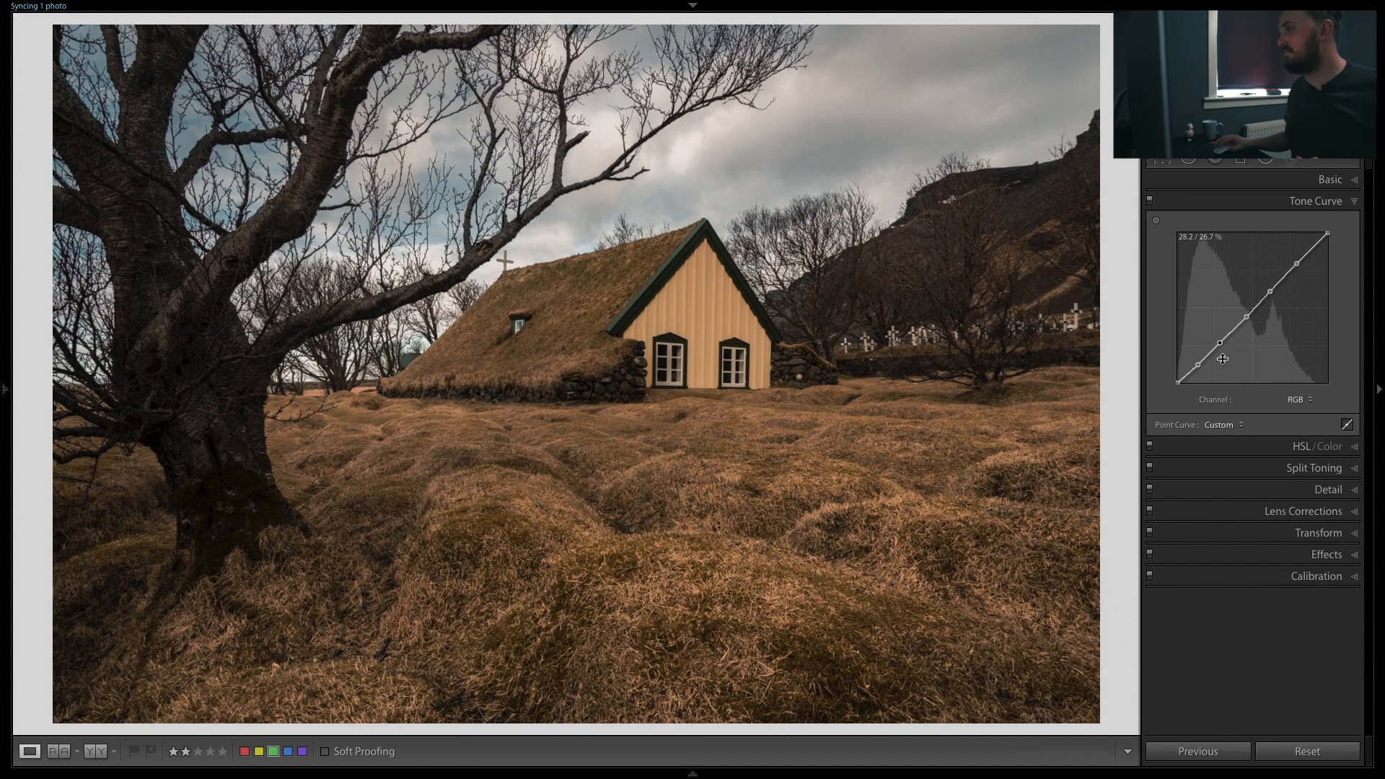
Step: Lift the curve's black point to fade the shadows and reshape the upper points into a gentle S-curve
click(1179, 385)
drag(1179, 385, 1163, 366)
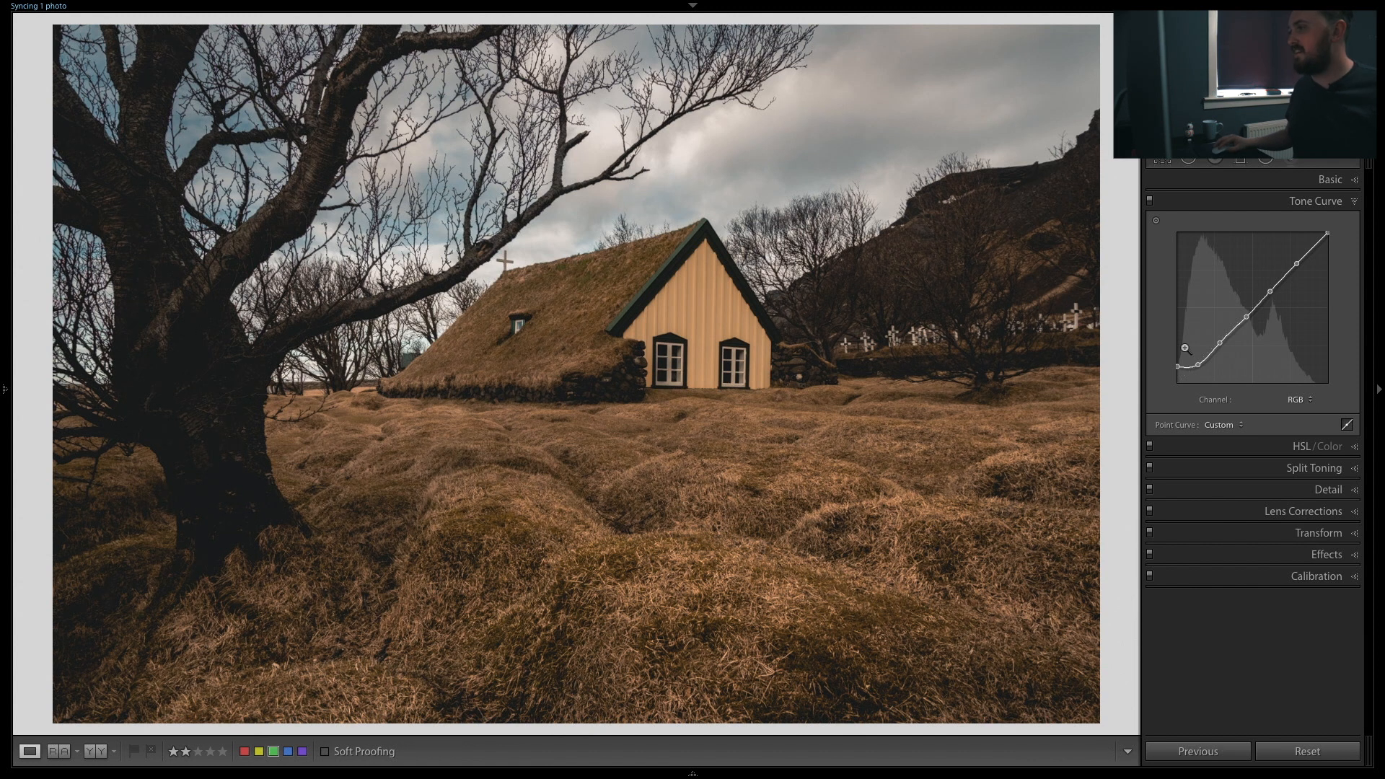
drag(1178, 366, 1205, 358)
drag(1270, 291, 1331, 242)
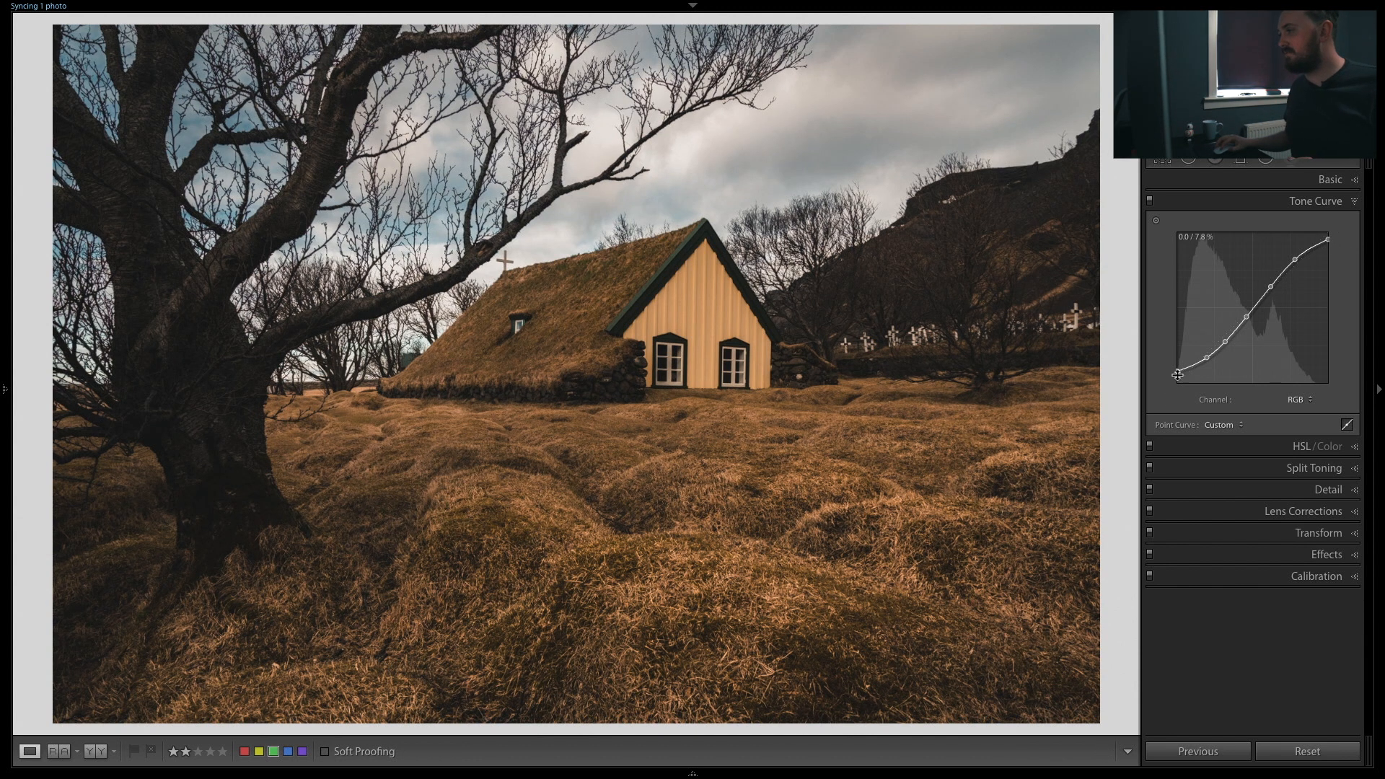
drag(1178, 372, 1178, 369)
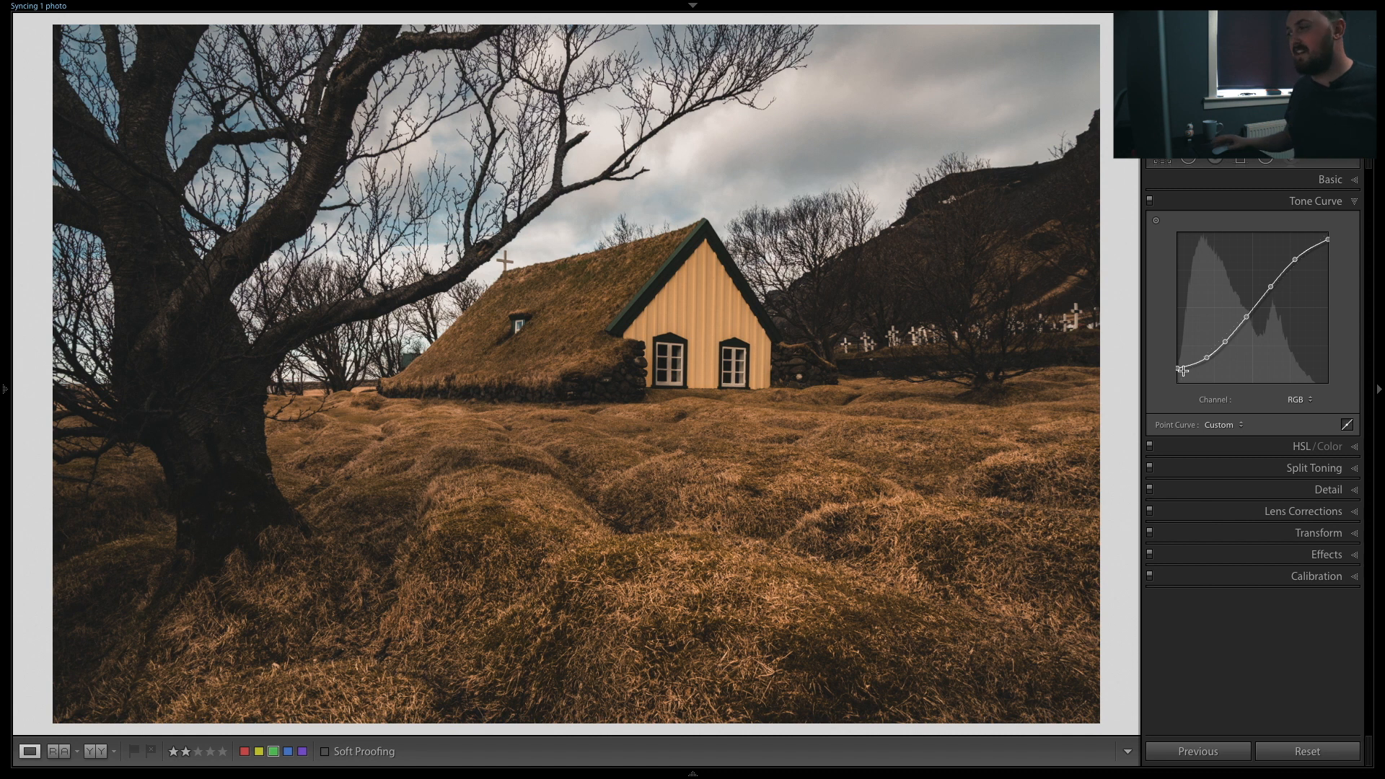
Step: Review the Basic panel settings, then collapse it and reopen the Tone Curve panel
click(1324, 186)
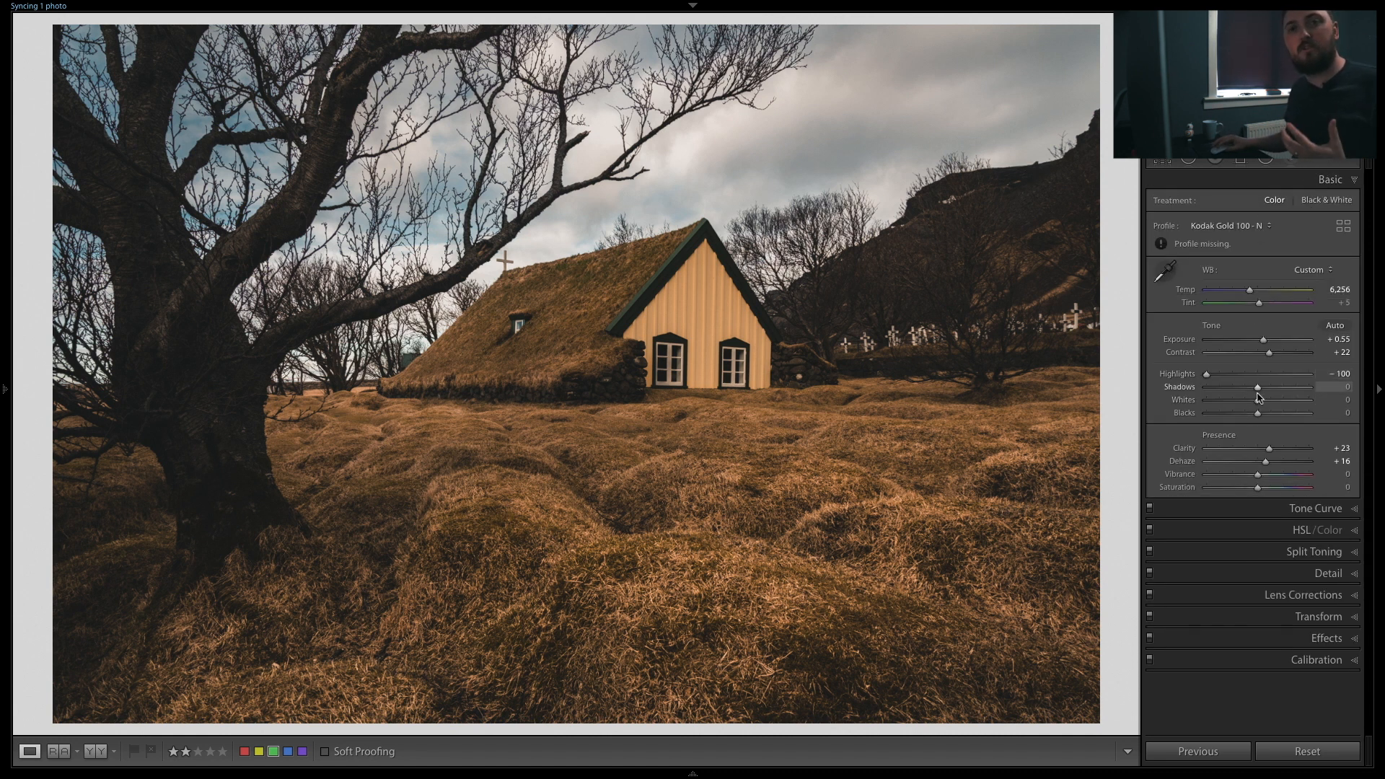
click(1329, 179)
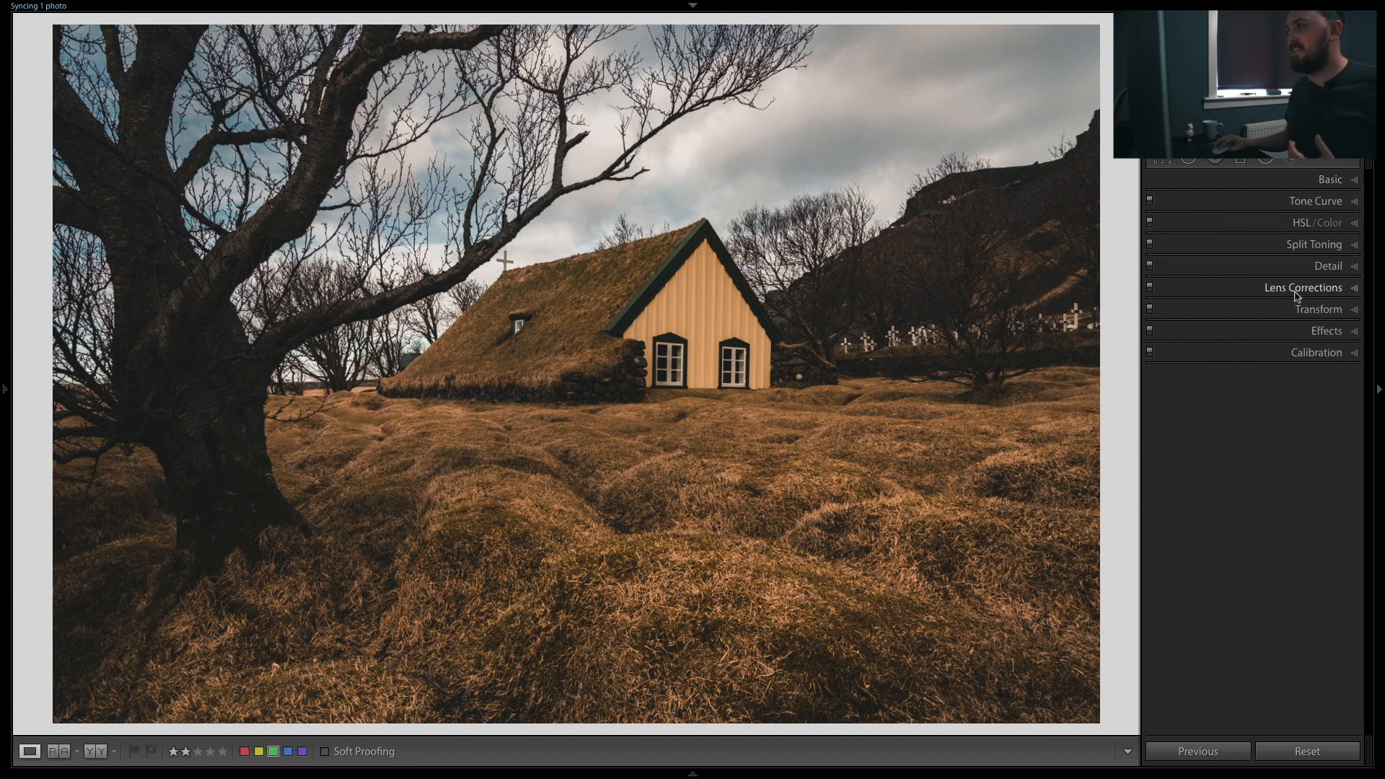
click(1312, 201)
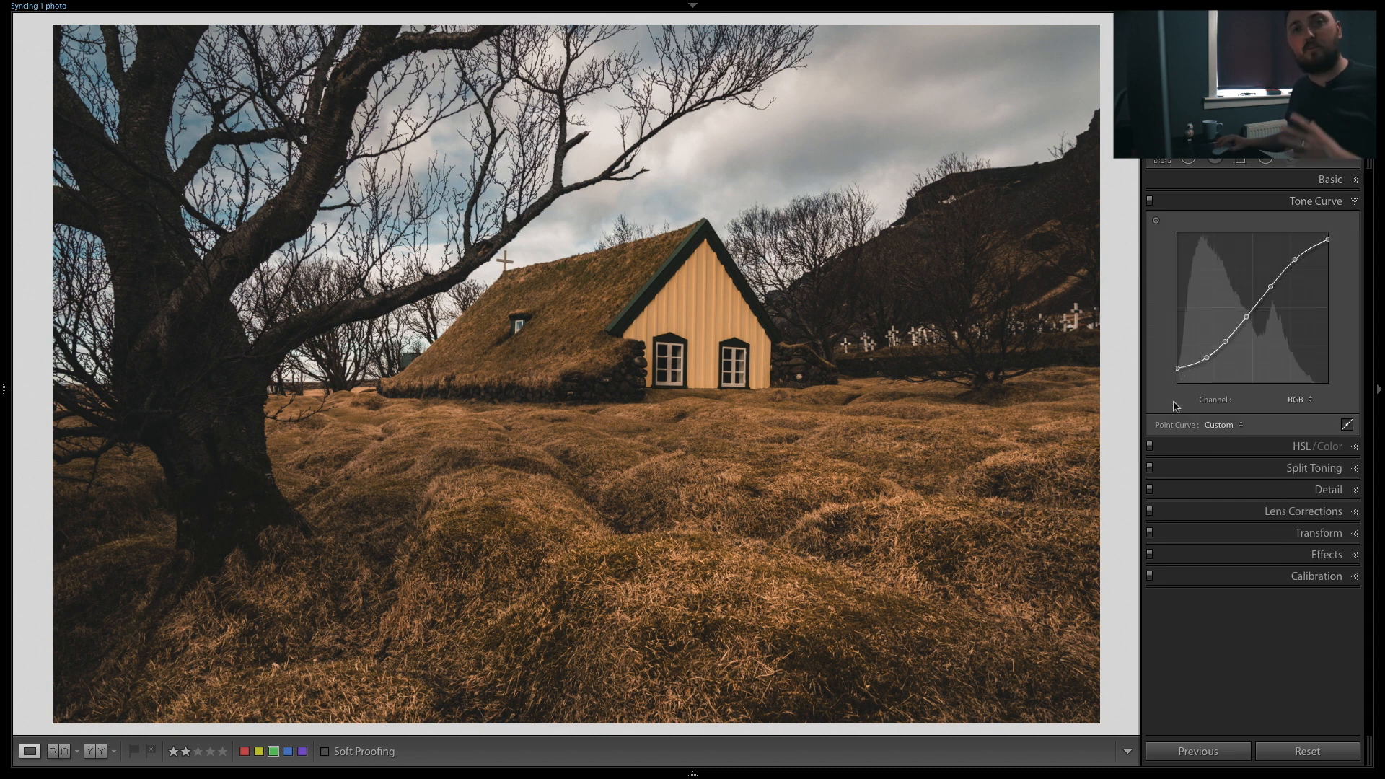